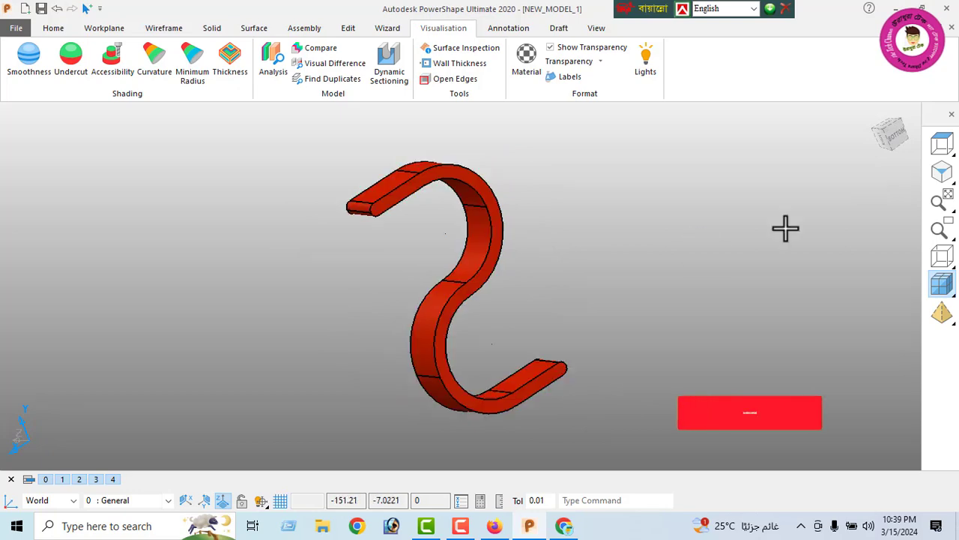
- Close the current S-shaped model without saving its changes and start a new empty model
left_click(943, 143)
scroll(514, 244, "down", 2)
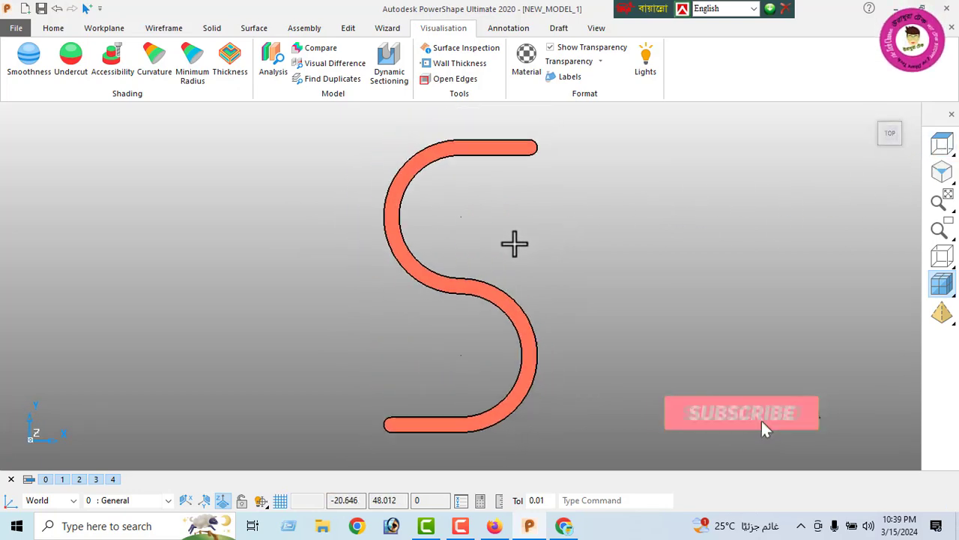
left_click(15, 28)
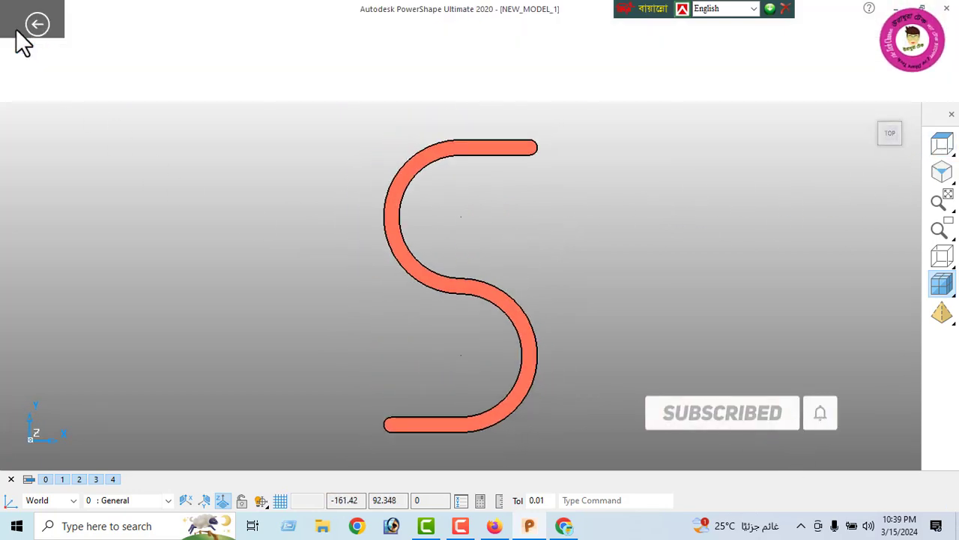
left_click(24, 242)
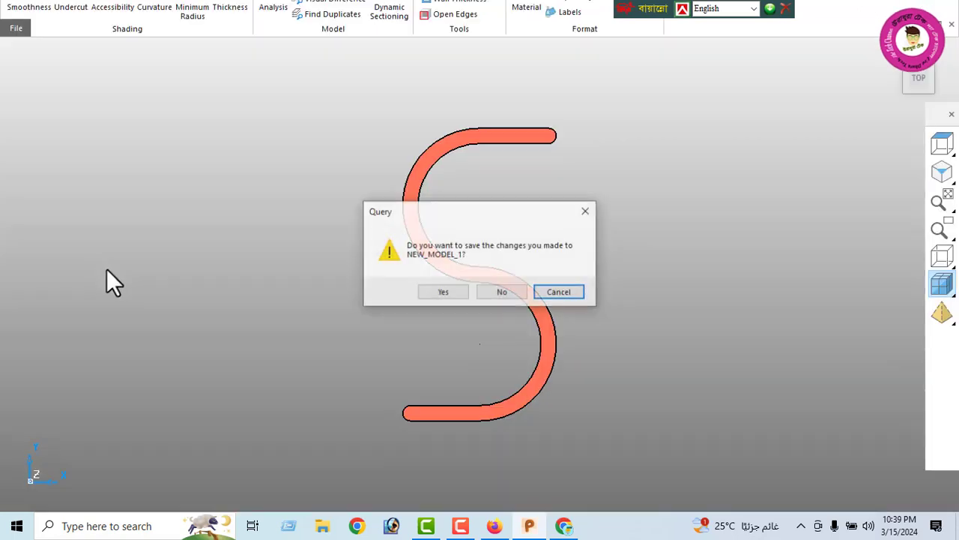
left_click(497, 293)
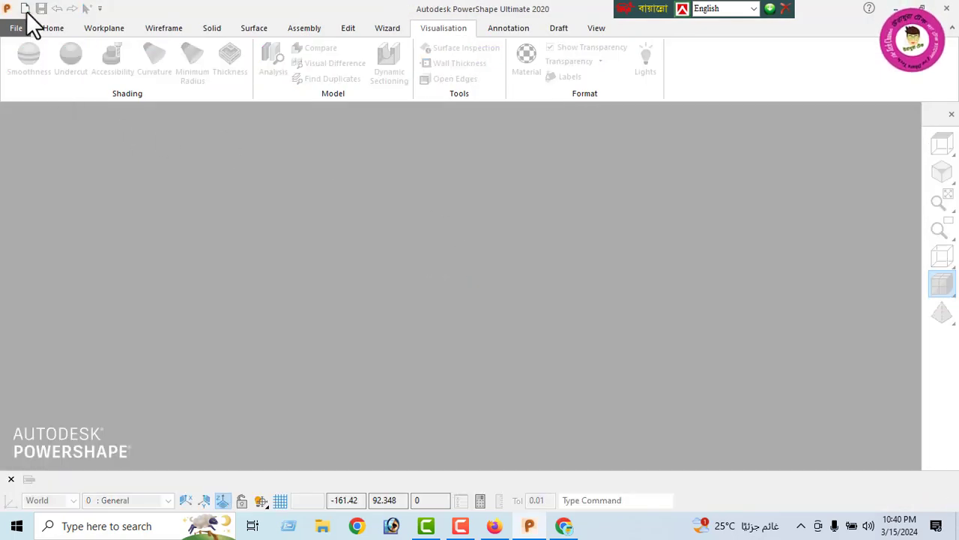
left_click(25, 8)
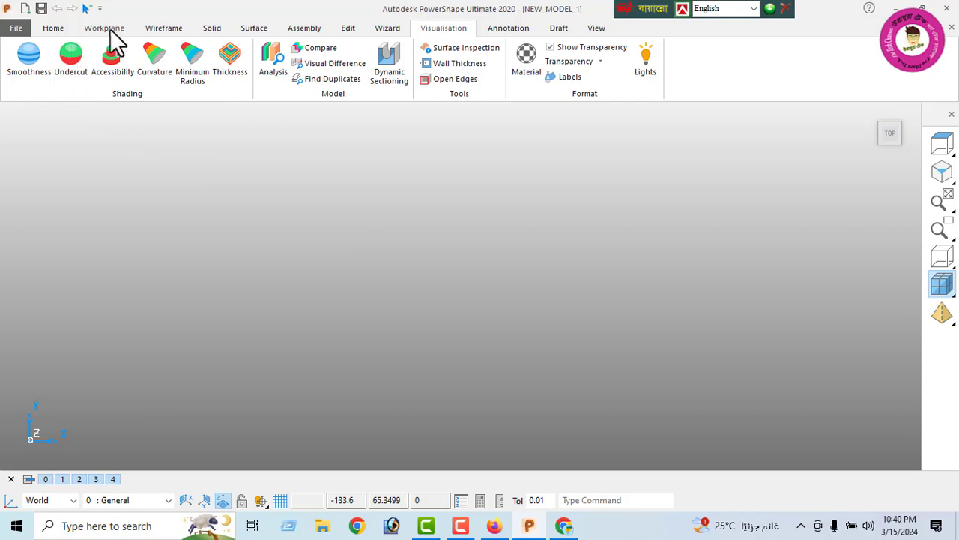
left_click(157, 30)
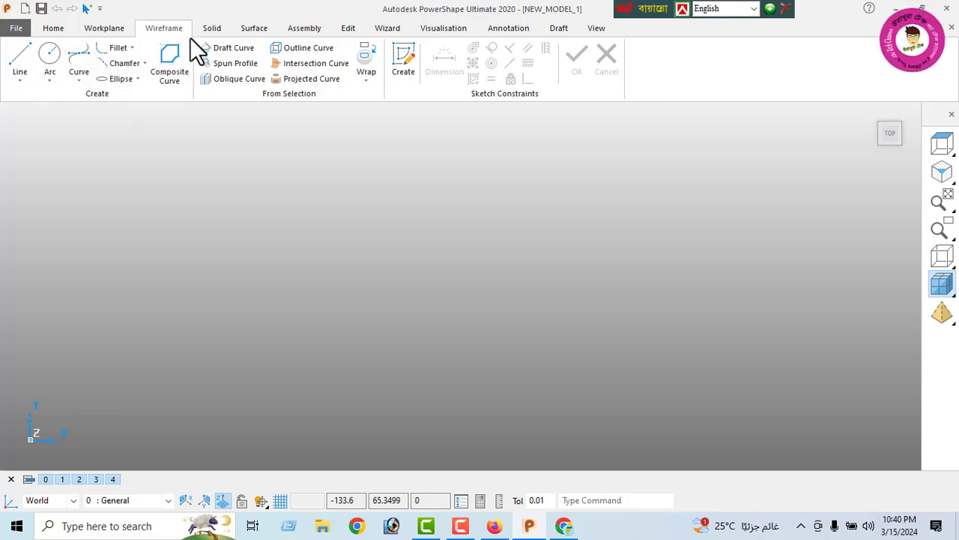
left_click(254, 28)
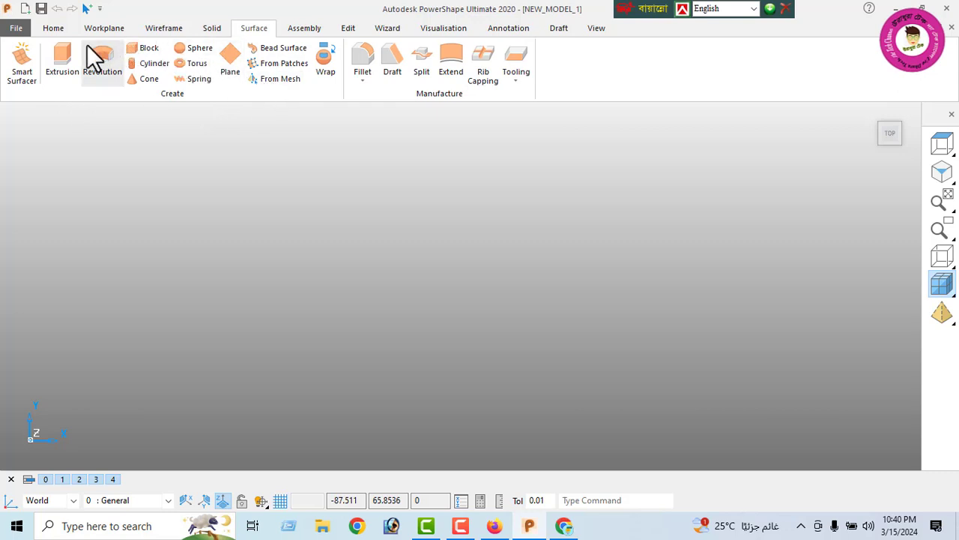
left_click(212, 30)
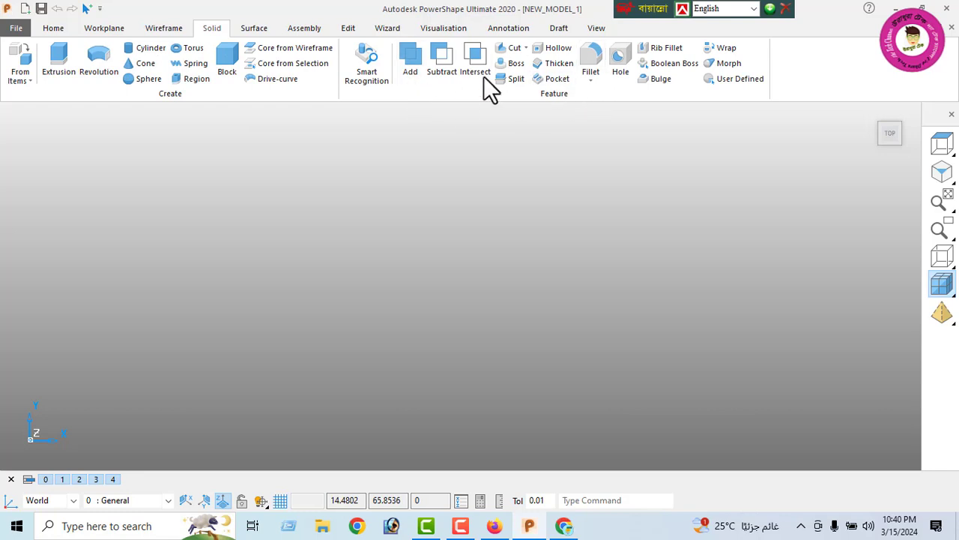
left_click(163, 29)
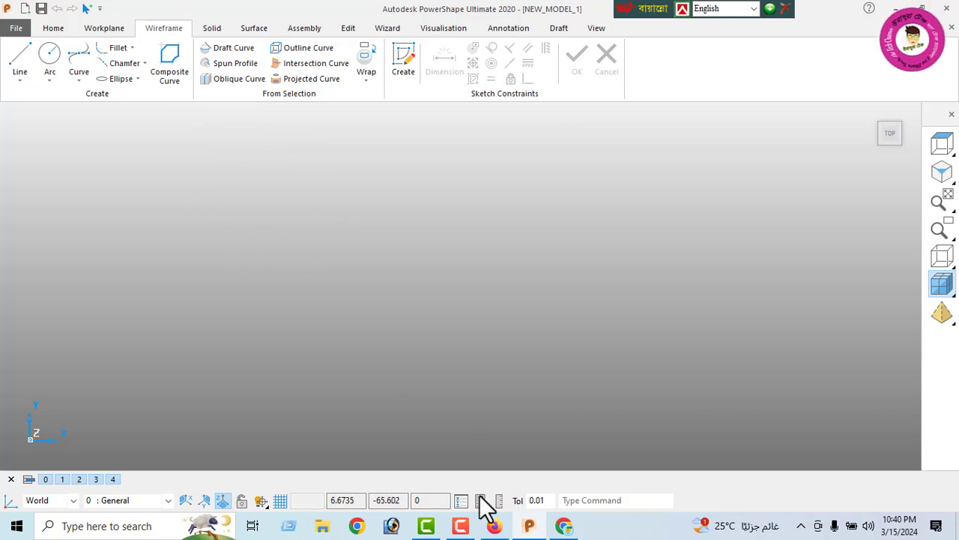
- Switch to the PDF drawing in Firefox and examine the dimensions of the S-shaped part on page 22
left_click(494, 525)
scroll(422, 396, "down", 5)
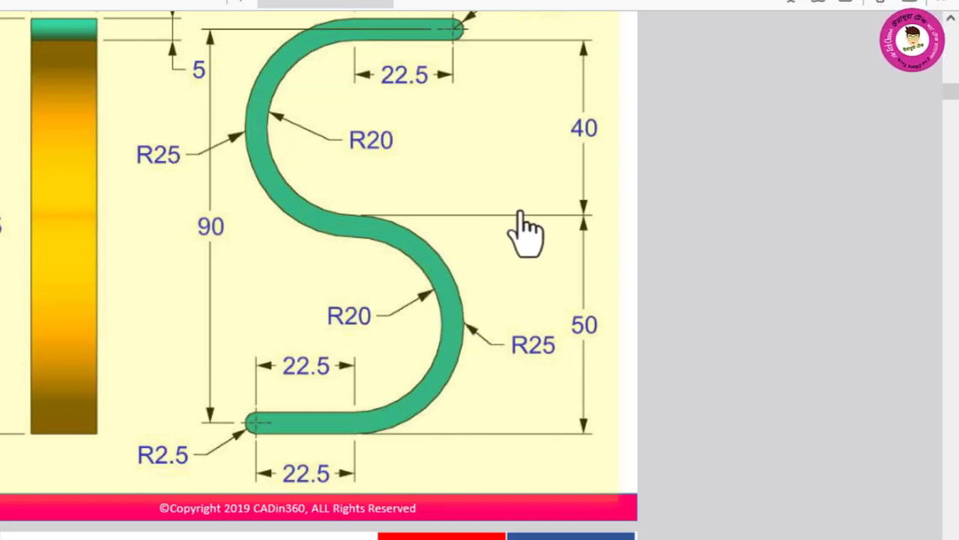
scroll(559, 225, "up", 1)
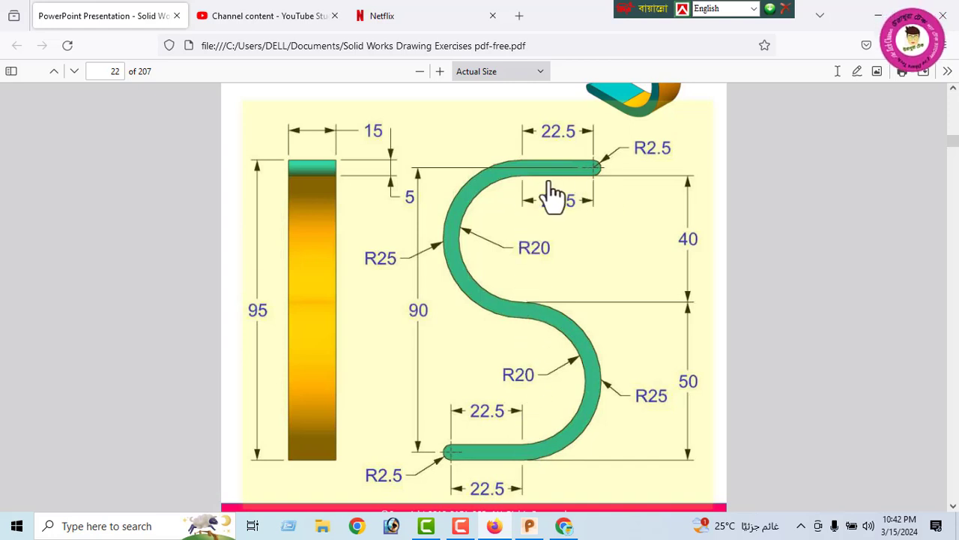
- Switch back to PowerShape and draw a single horizontal line about 40 mm long
left_click(530, 527)
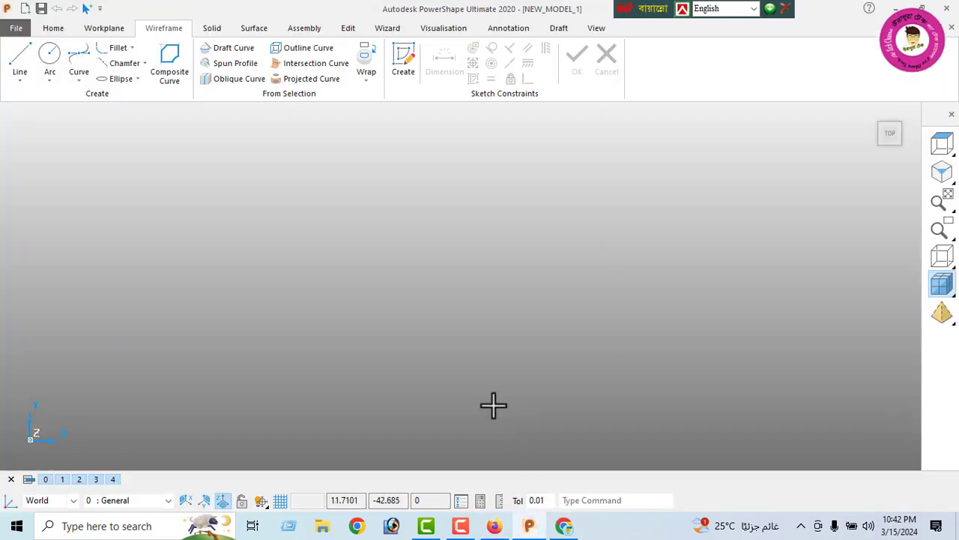
left_click(22, 66)
left_click(263, 304)
left_click(375, 303)
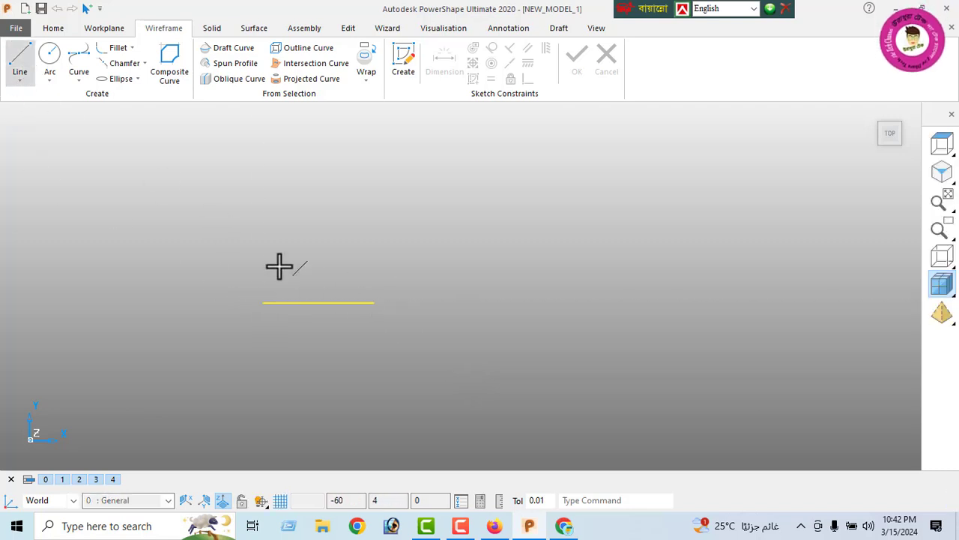
right_click(230, 162)
key("Escape")
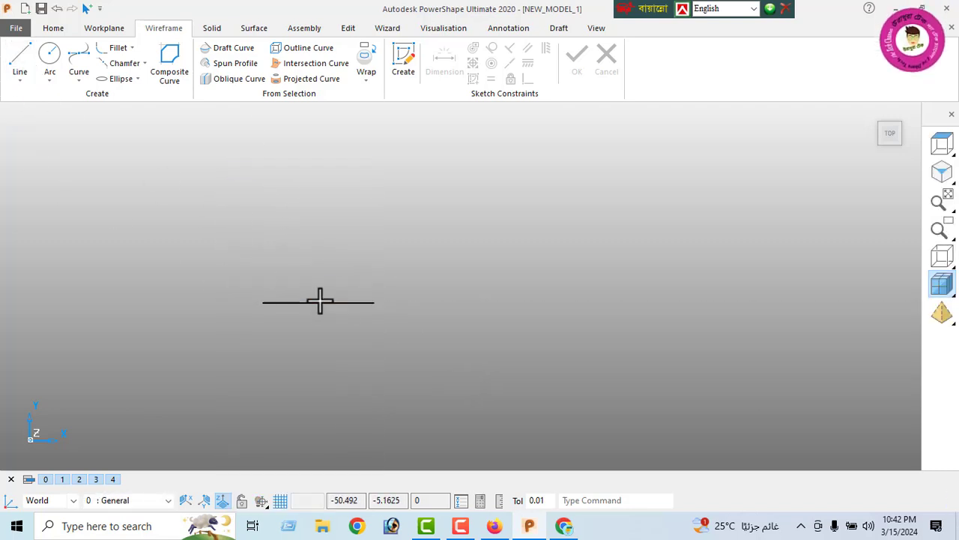
- Set the horizontal line's length to 22.5 mm
left_click(285, 302)
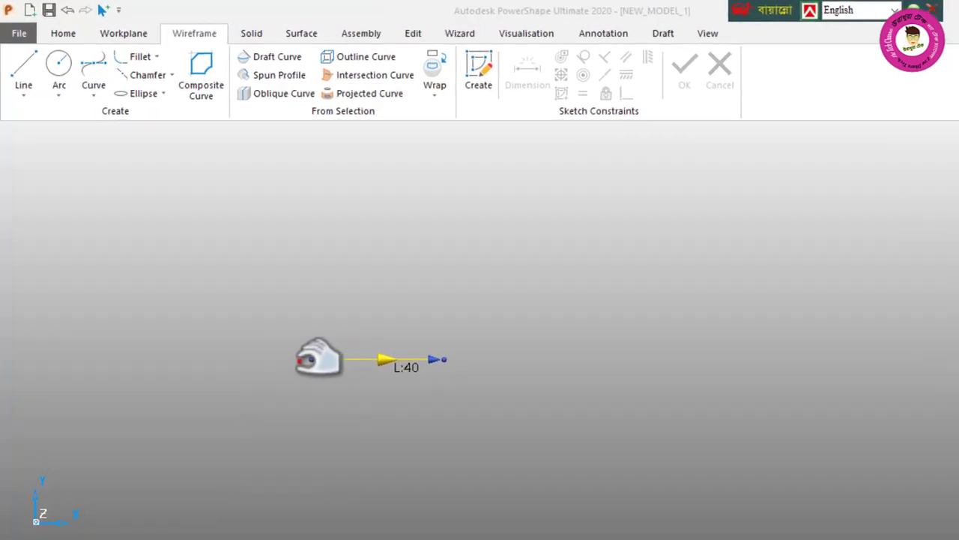
double_click(318, 360)
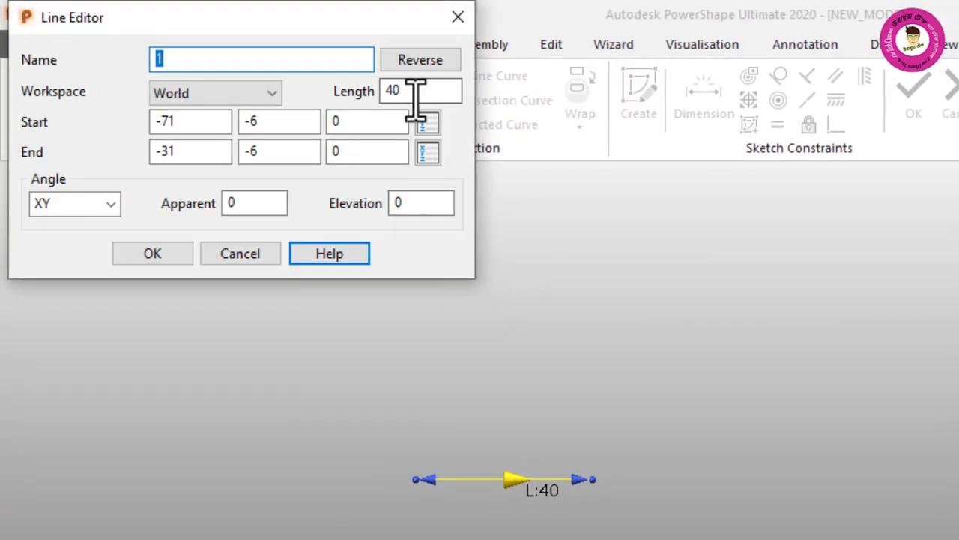
double_click(315, 67)
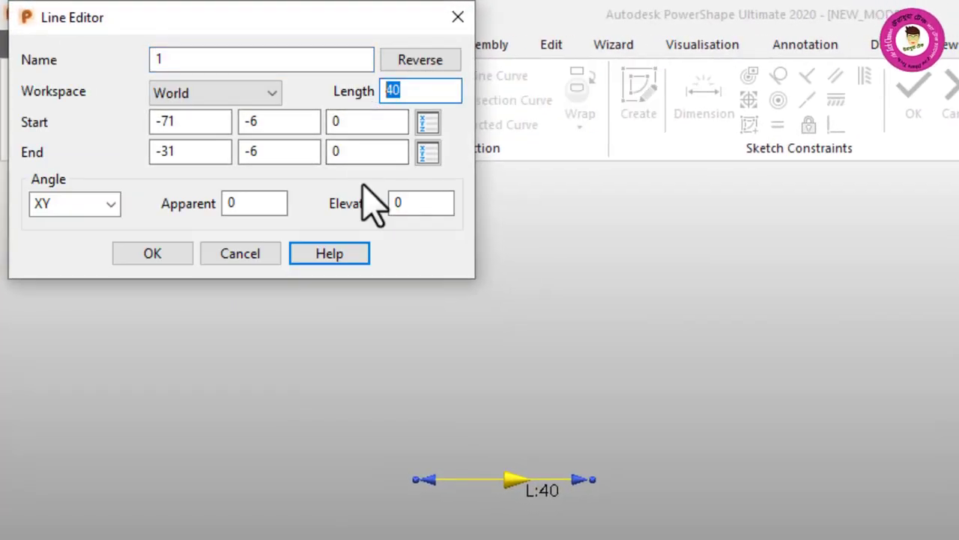
type("22.5")
key("Return")
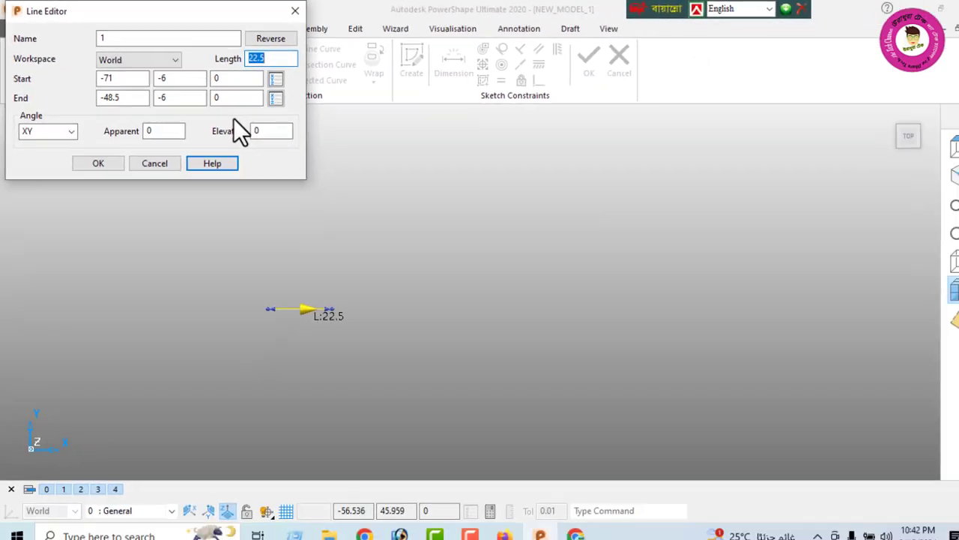
left_click(100, 164)
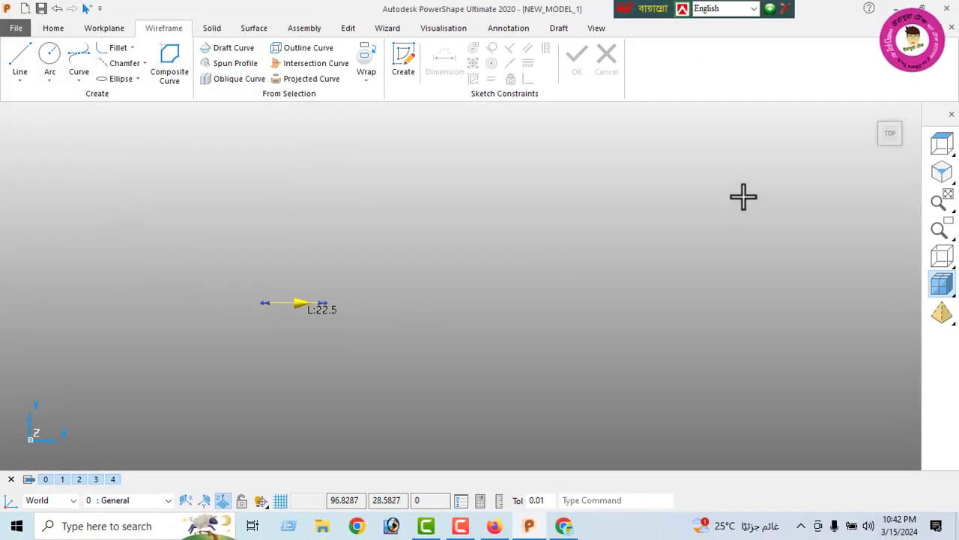
- Draw a vertical line about 15.25 mm long upward from the right end of the horizontal line
left_click(892, 135)
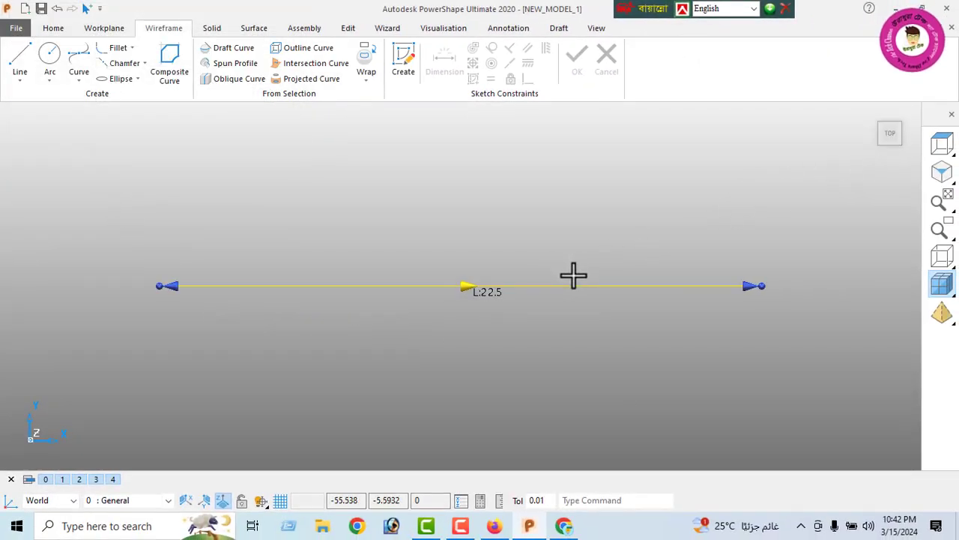
middle_click_drag(536, 274, 514, 369, "shift")
scroll(516, 342, "down", 3)
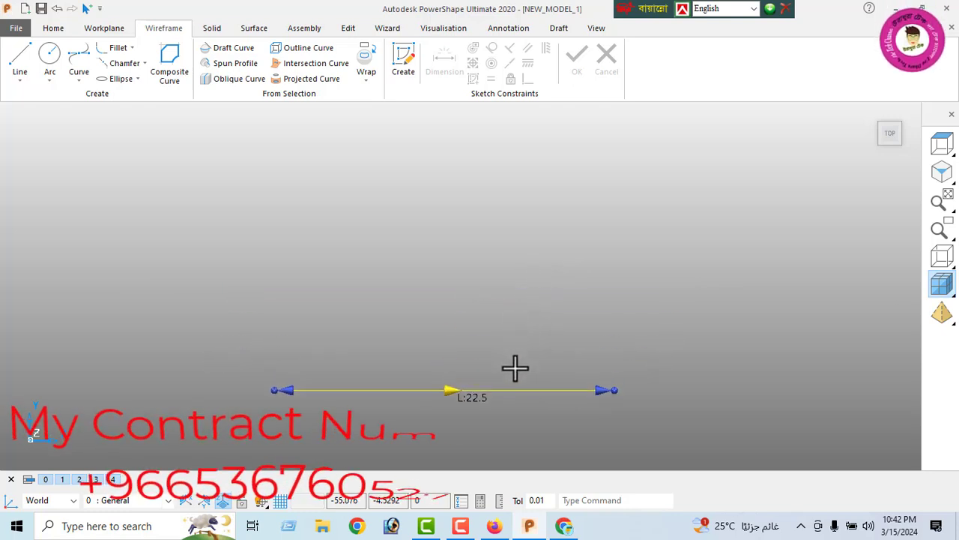
left_click(23, 64)
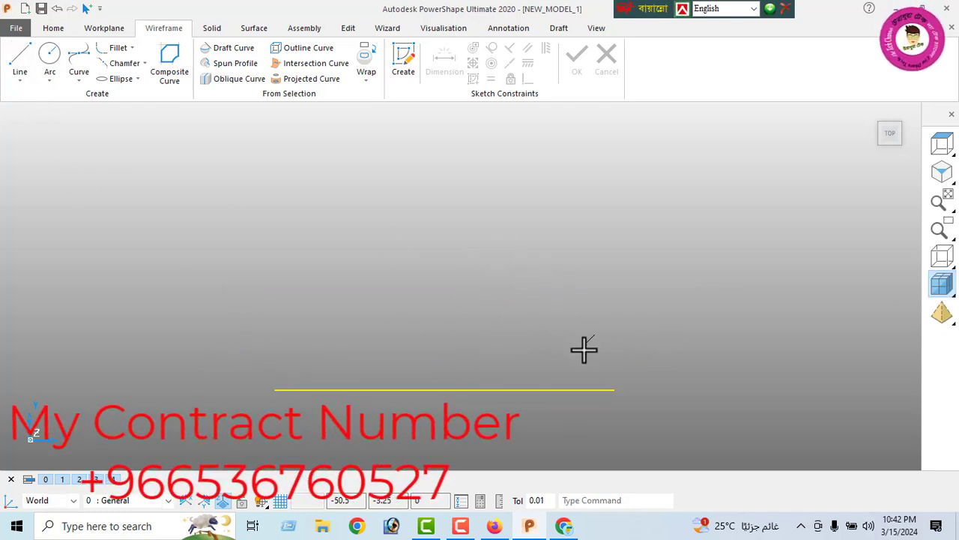
left_click(614, 388)
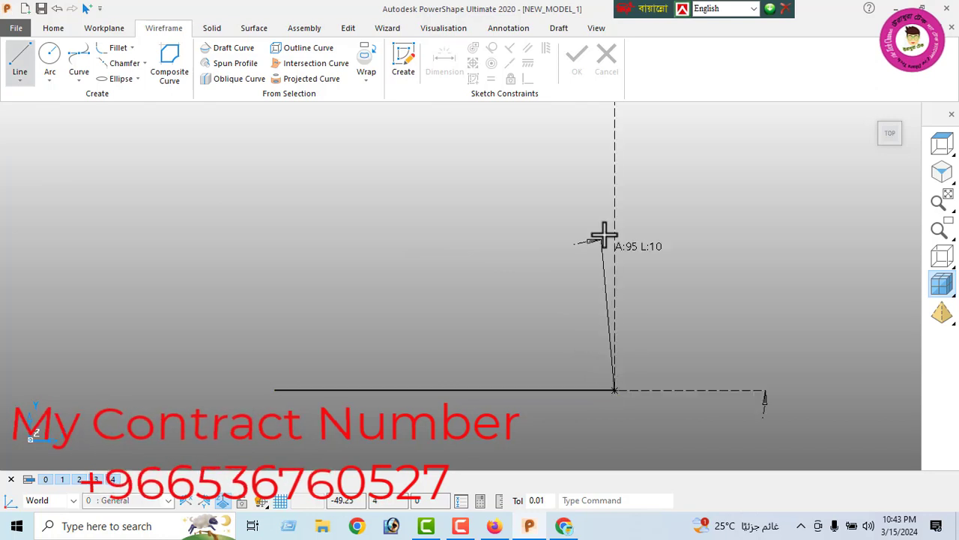
left_click(615, 161)
right_click(368, 207)
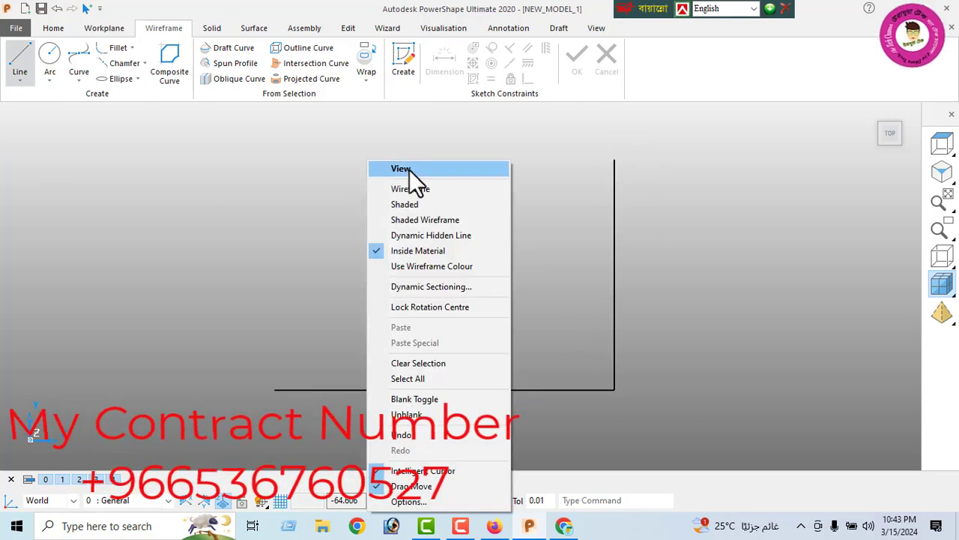
left_click(409, 170)
- Set the vertical line's length to 90 mm
double_click(613, 225)
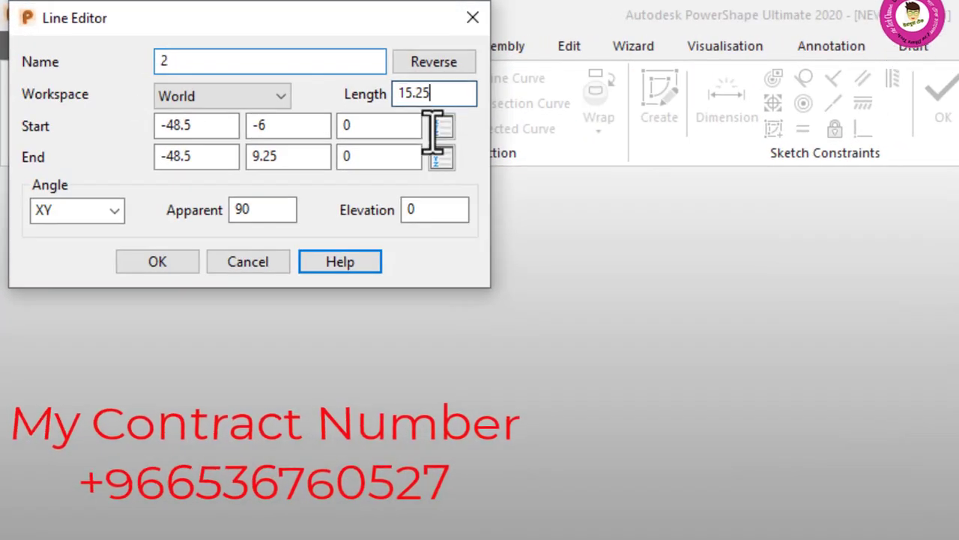
key("ctrl+a")
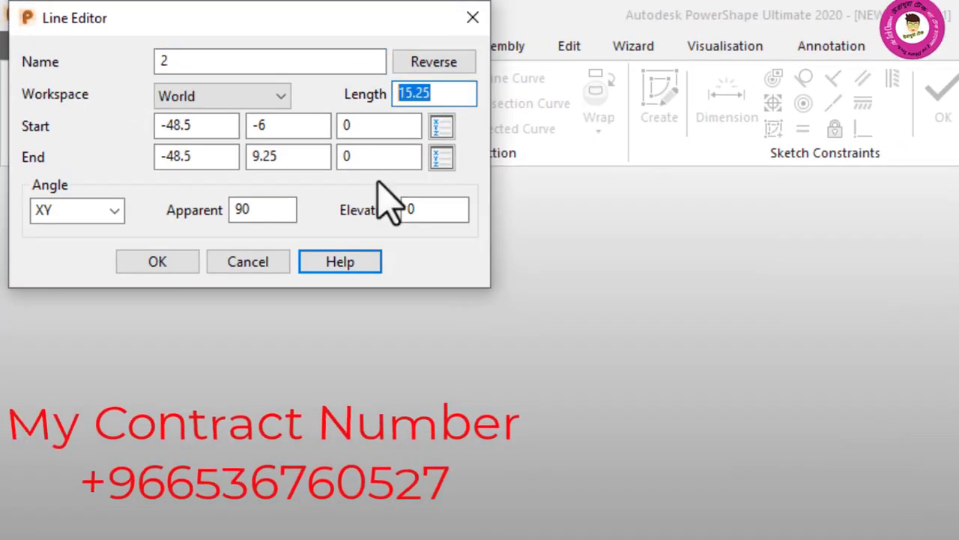
type("90")
key("Return")
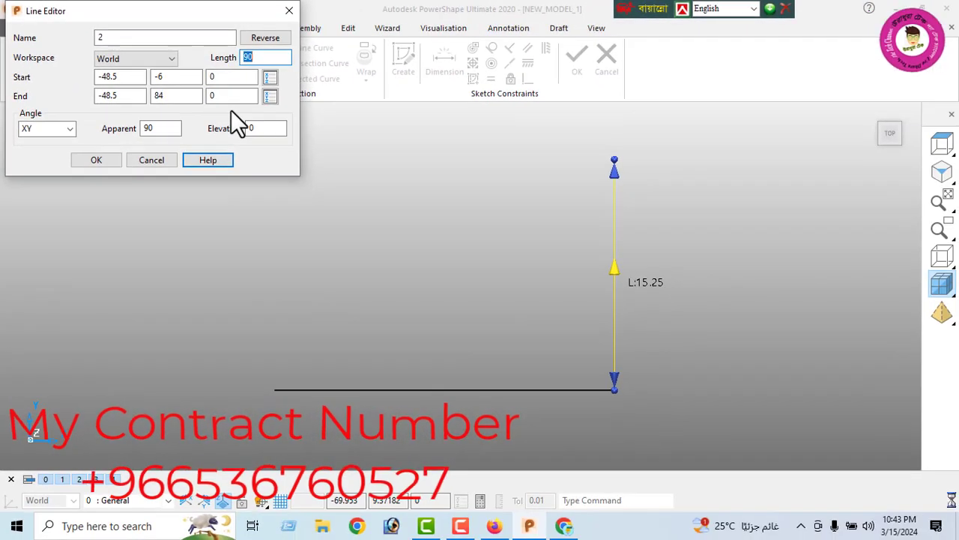
left_click(102, 179)
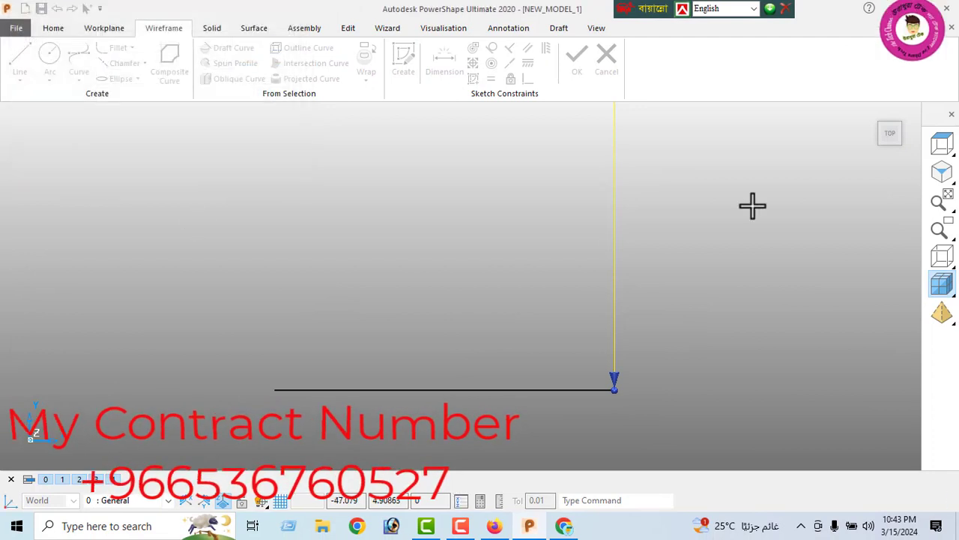
- Draw a horizontal line about 21 mm long to the right from the vertical line's upper end
left_click(889, 134)
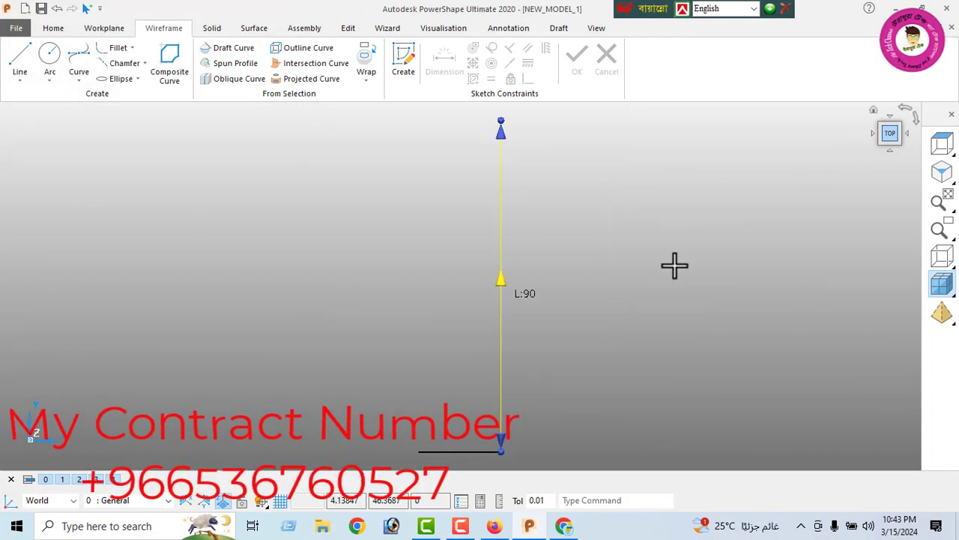
left_click(23, 59)
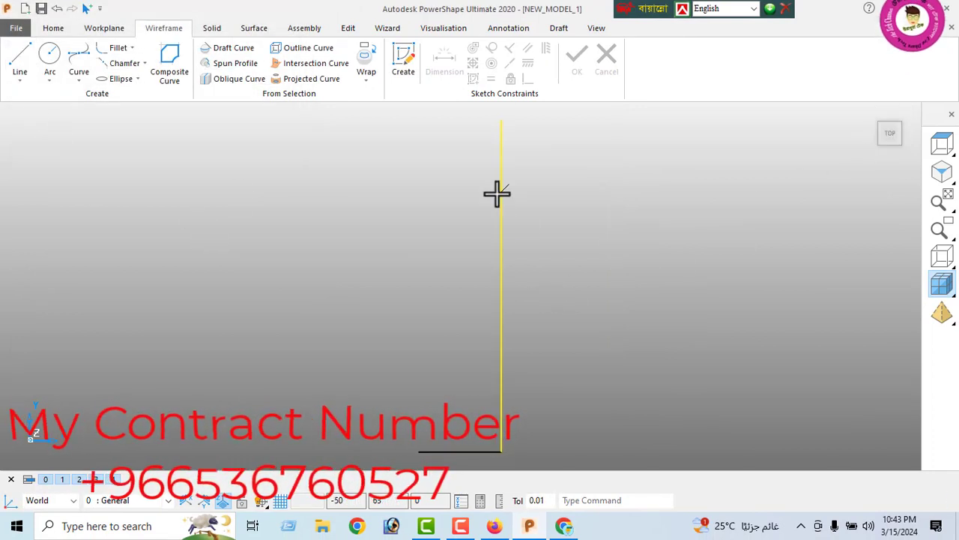
left_click(578, 122)
right_click(327, 162)
left_click(378, 169)
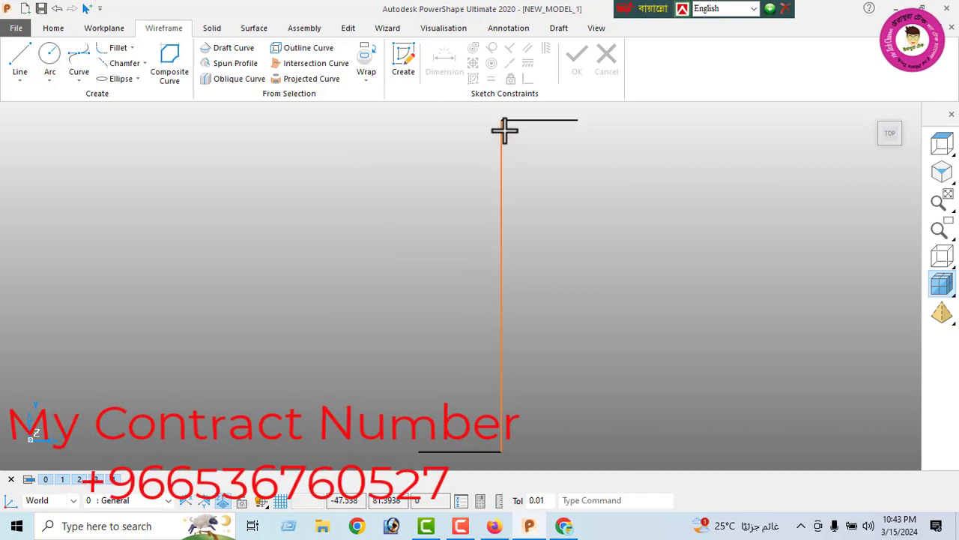
- Set the upper horizontal line's length to 22.5 mm
double_click(553, 121)
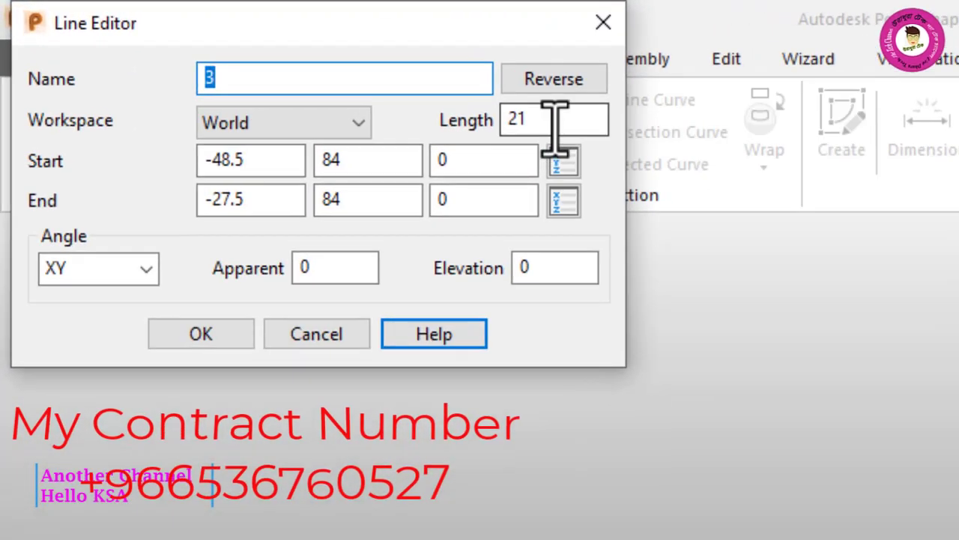
double_click(555, 120)
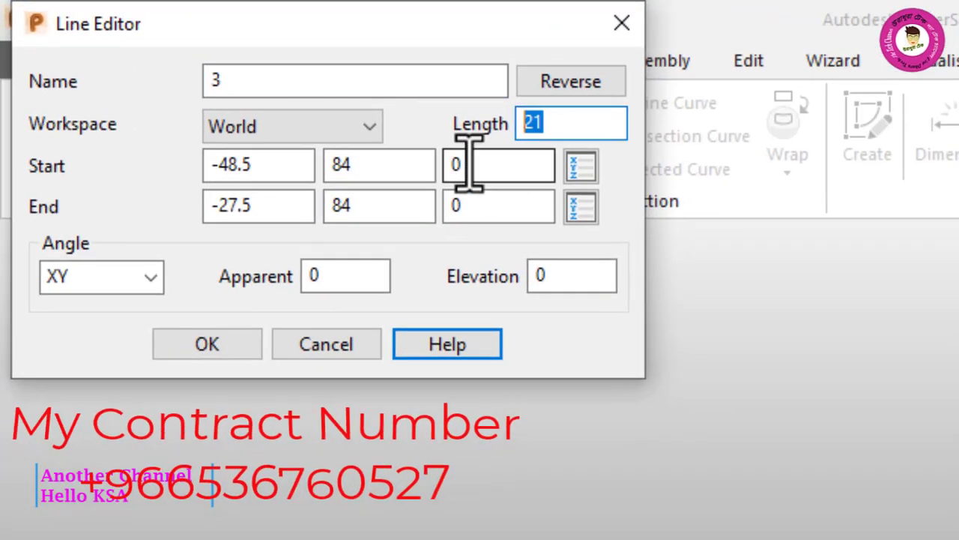
type("22.5")
key("Return")
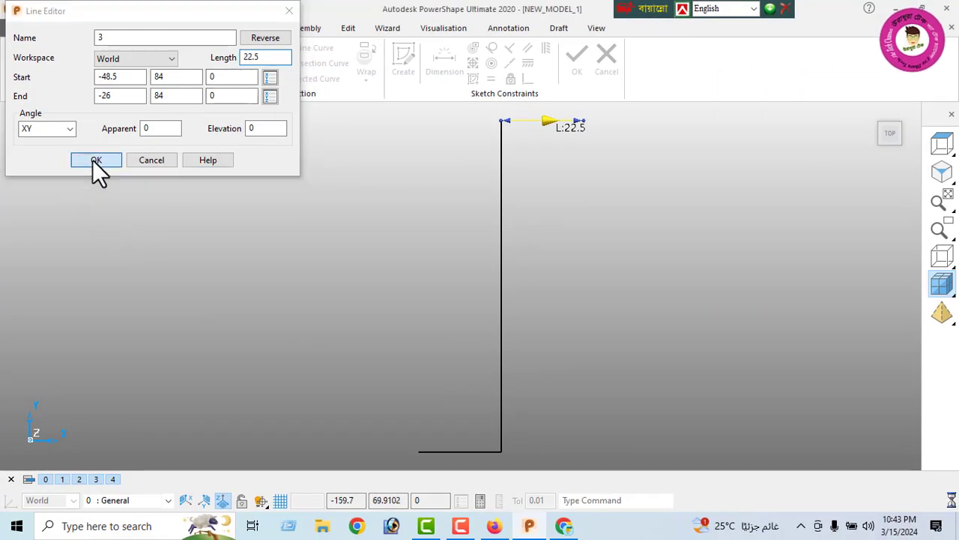
left_click(93, 162)
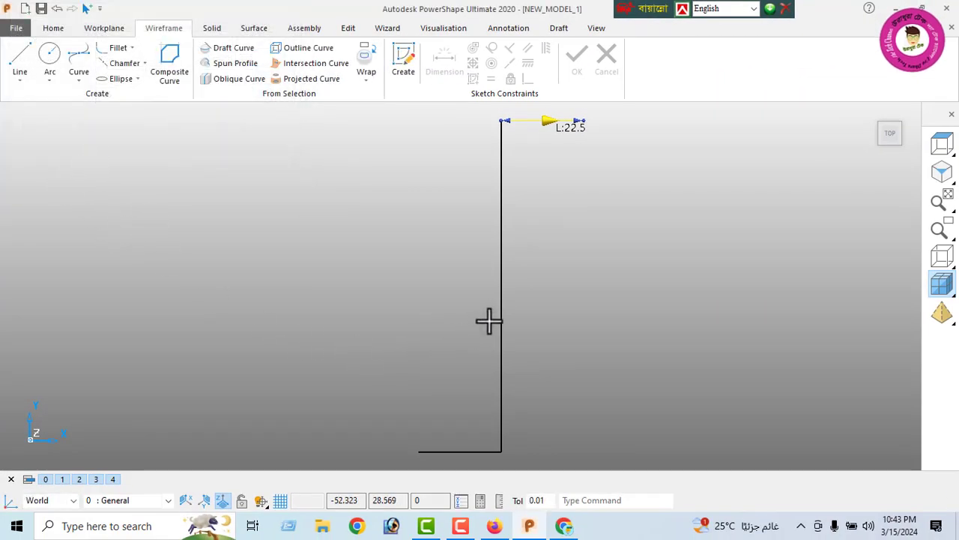
- Set the vertical line's length to 50 mm
double_click(501, 301)
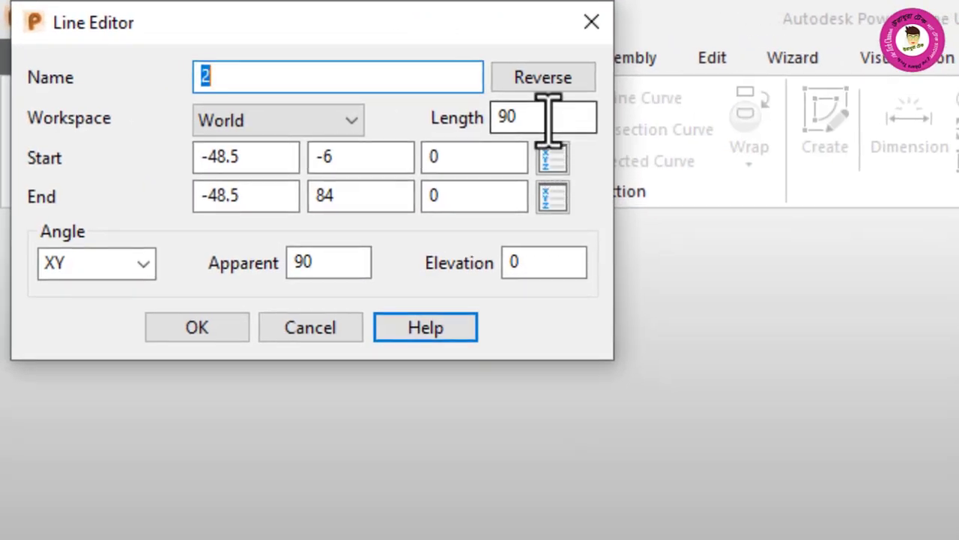
double_click(284, 64)
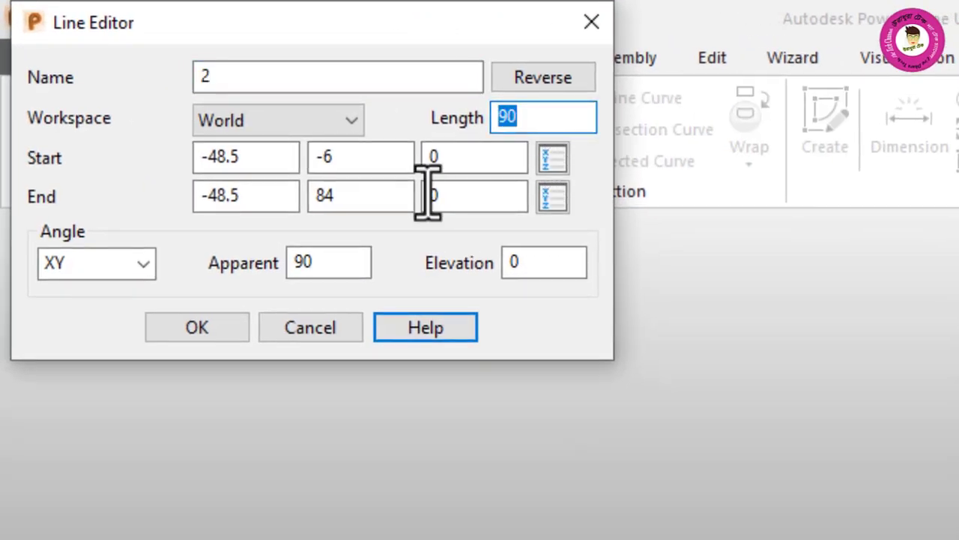
type("50")
key("Return")
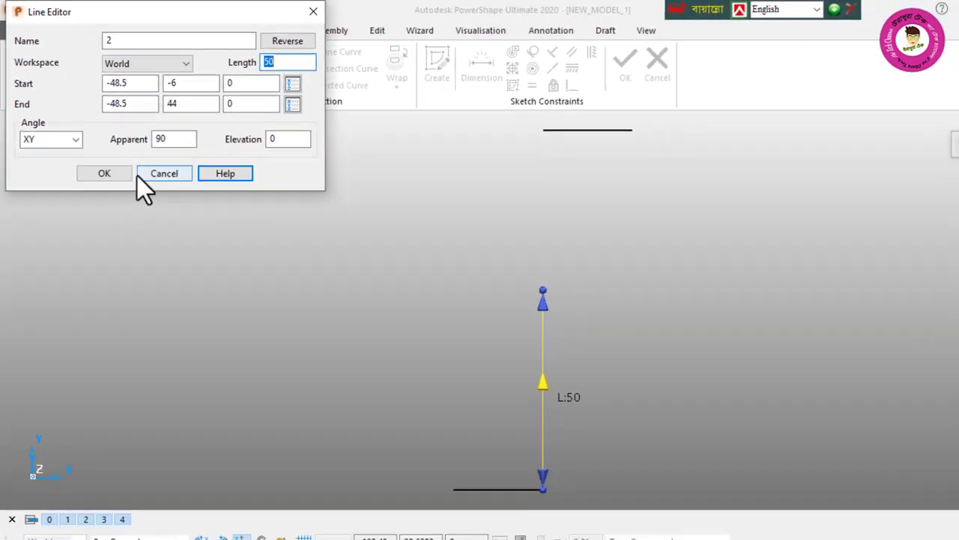
left_click(104, 173)
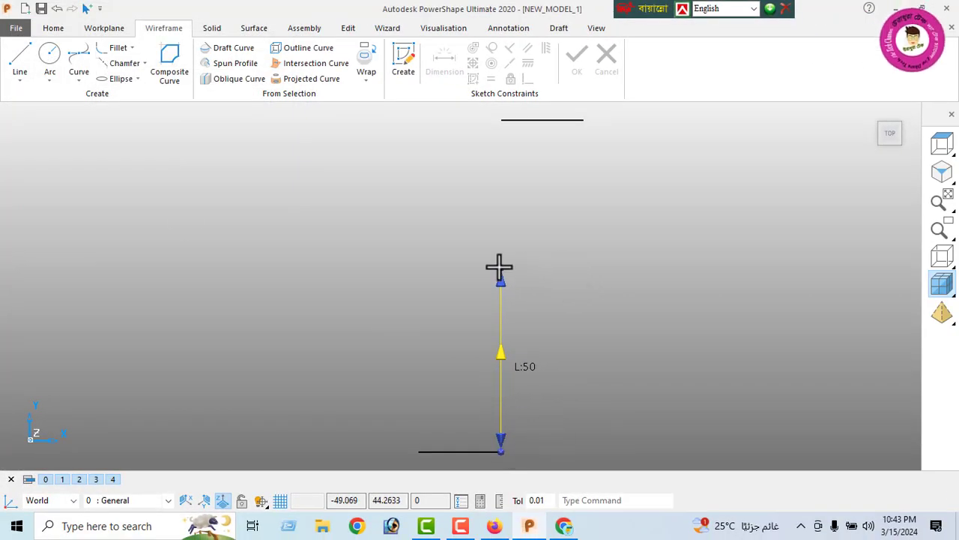
- Draw a horizontal line about 27 mm long to the right from the vertical line's midpoint
left_click(21, 69)
left_click(501, 360)
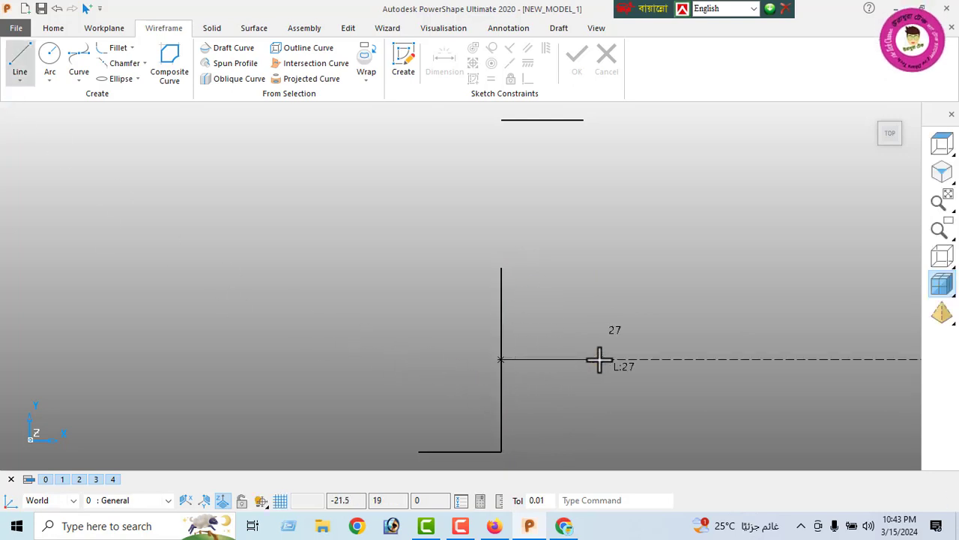
left_click(600, 360)
right_click(204, 228)
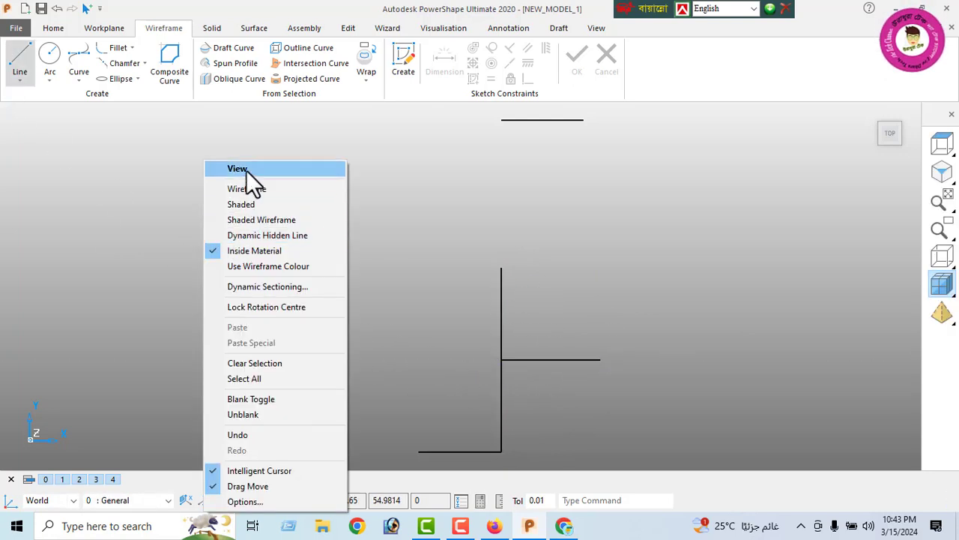
key("Escape")
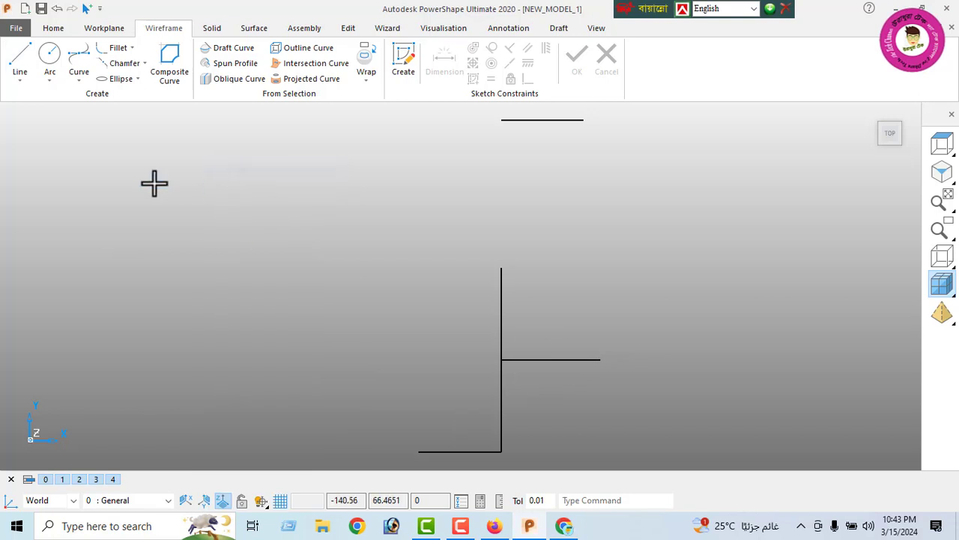
- Draw a 25 mm radius arc bulging right between the vertical line's lower and upper ends
left_click(49, 81)
left_click(57, 135)
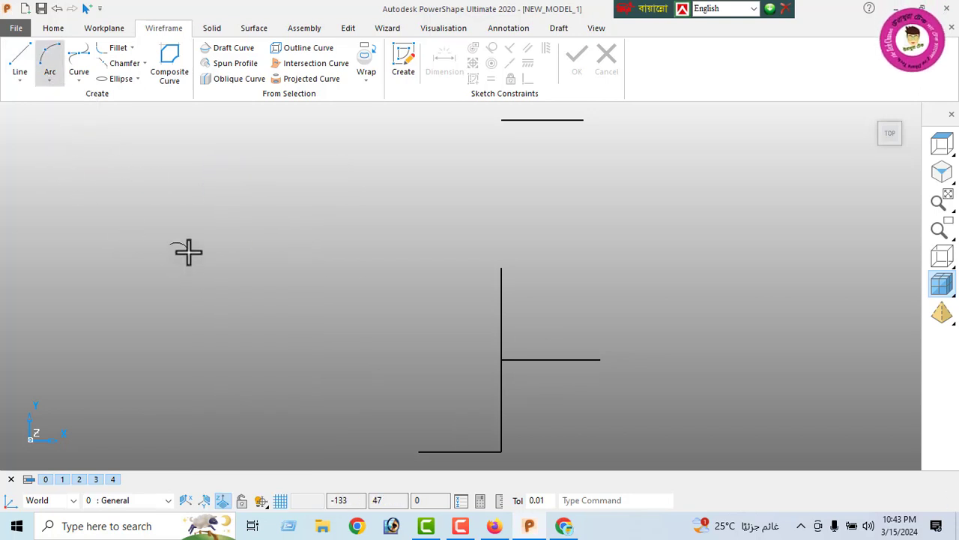
left_click(501, 452)
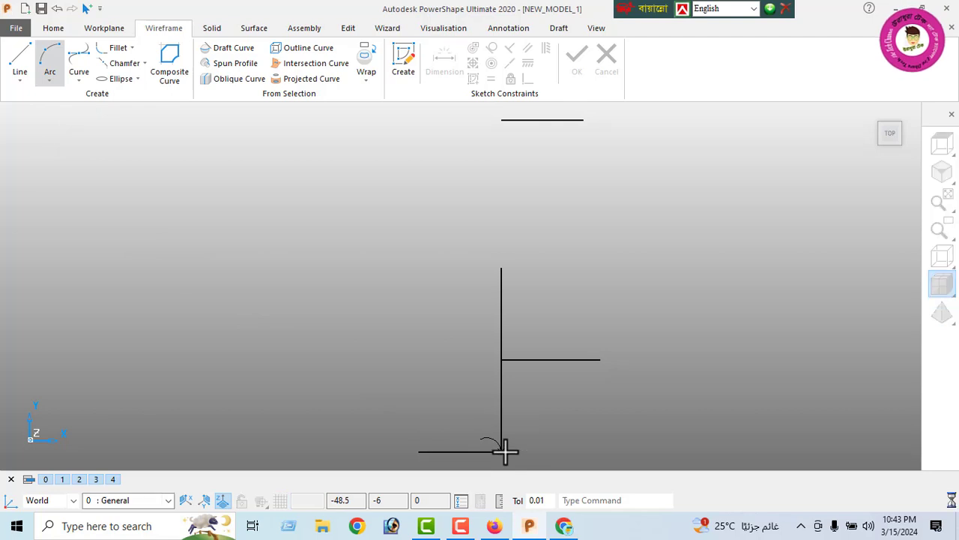
left_click(501, 268)
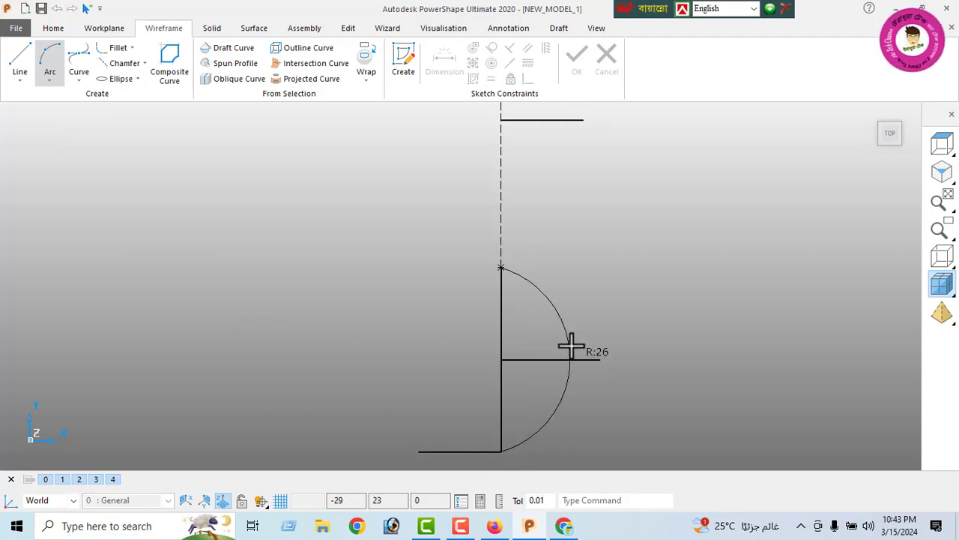
left_click(571, 346)
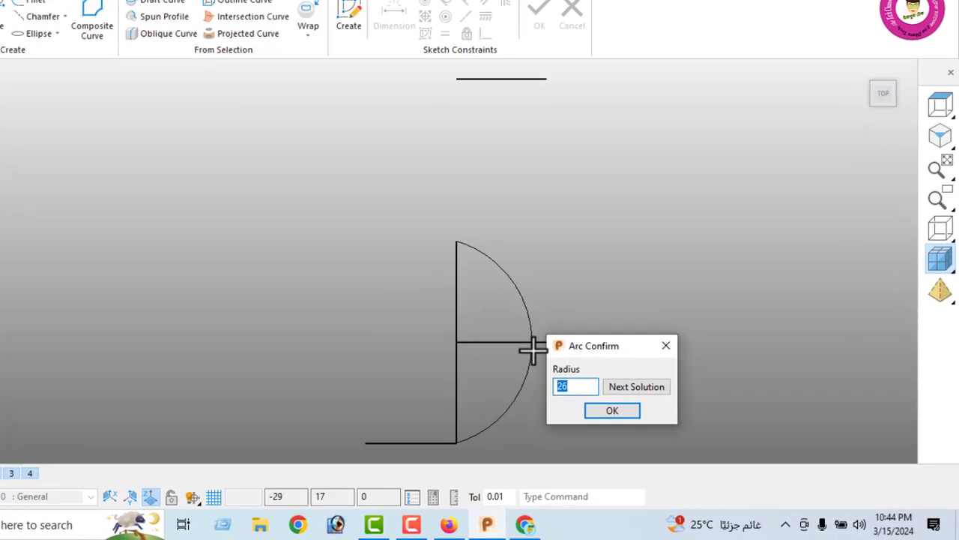
type("25")
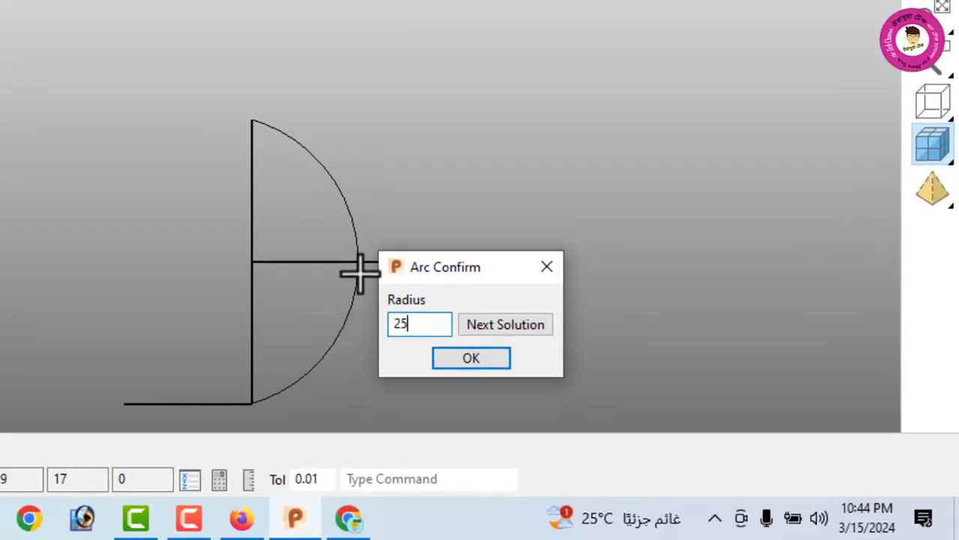
key("Return")
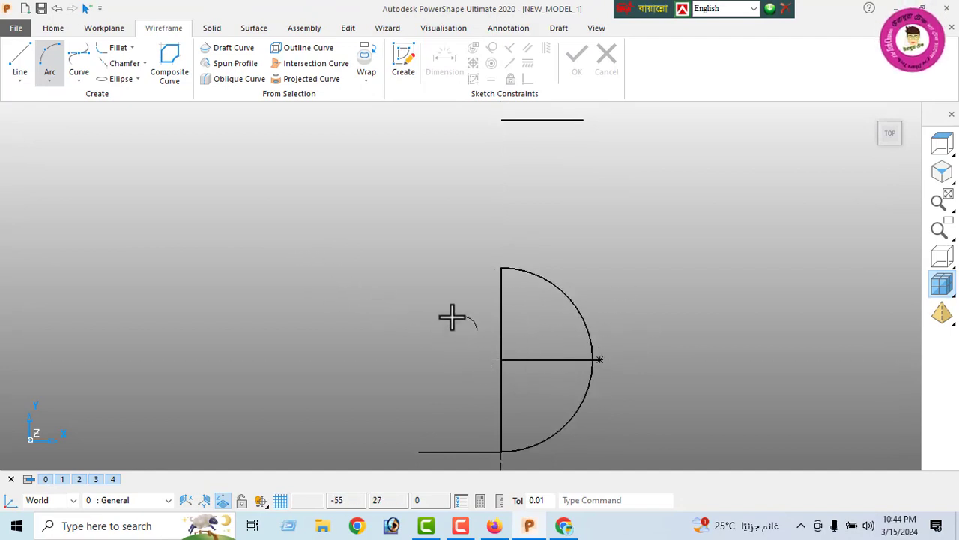
- Check the PDF drawing's radii, and draw a 20 mm radius arc bulging left from the lower arc's upper end to the upper line's left end
left_click(498, 527)
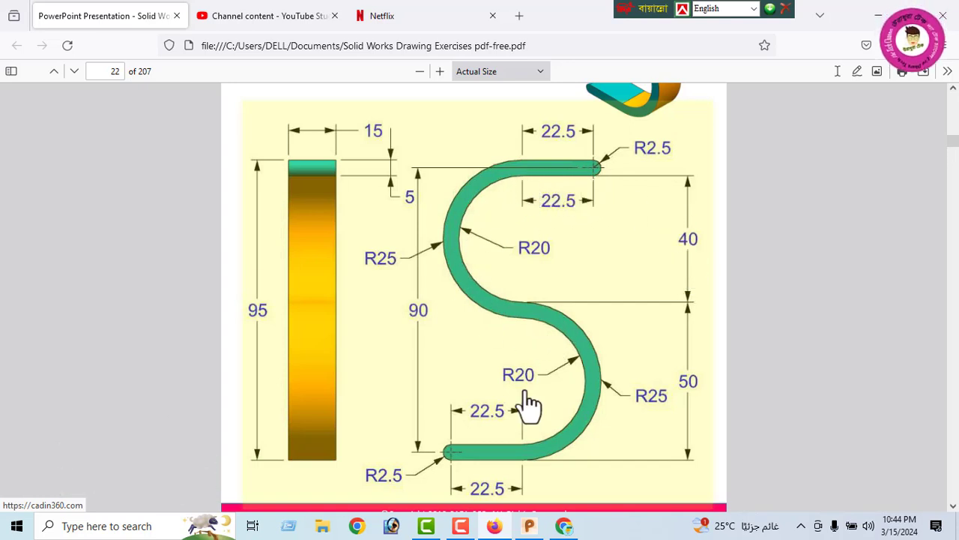
left_click(529, 526)
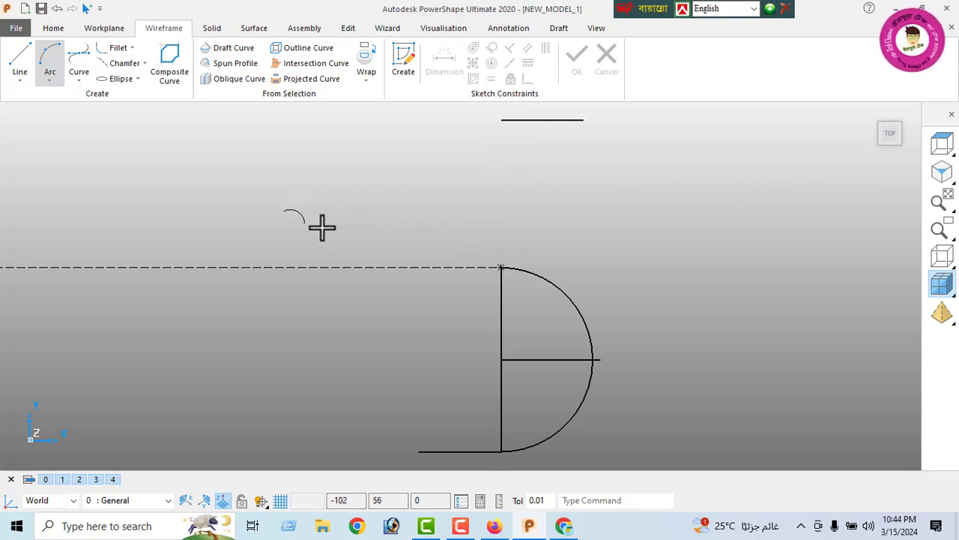
left_click(498, 267)
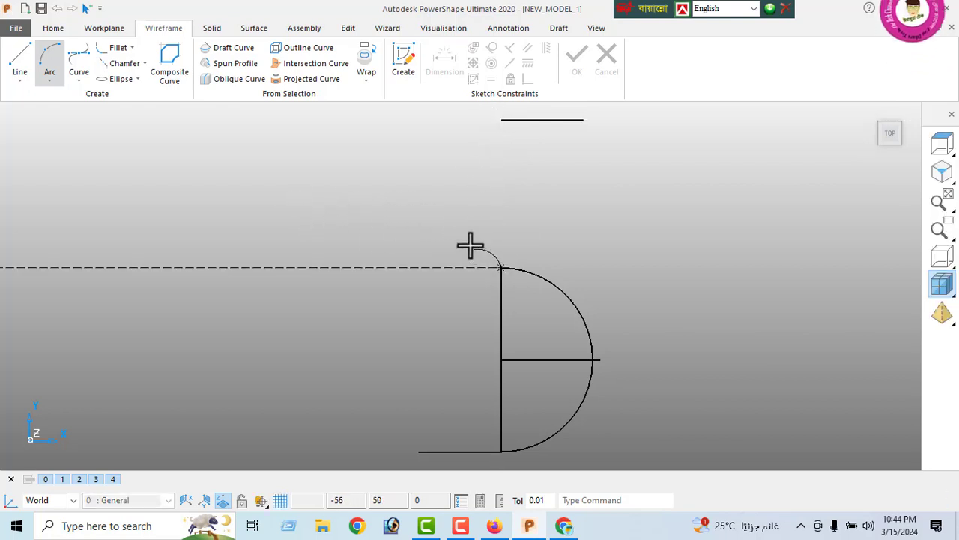
left_click(500, 122)
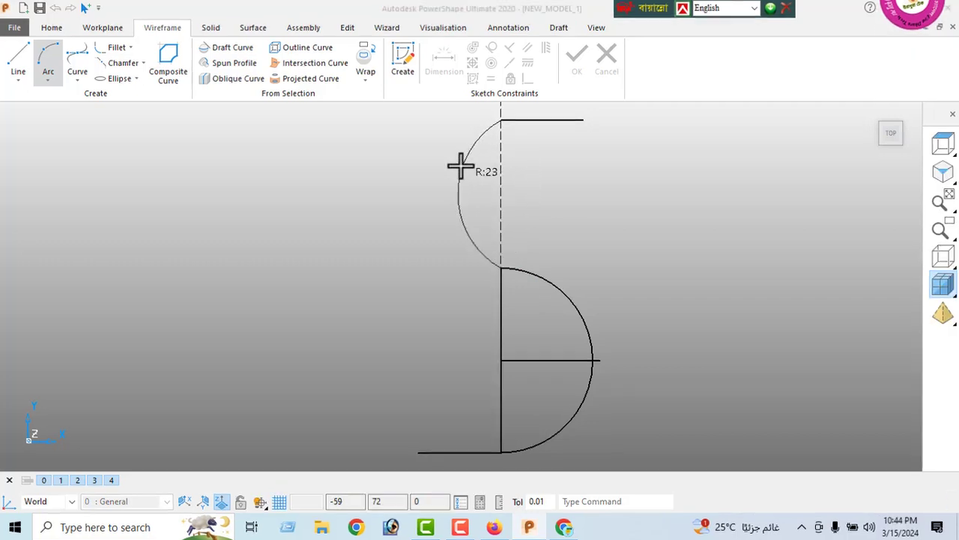
left_click(458, 180)
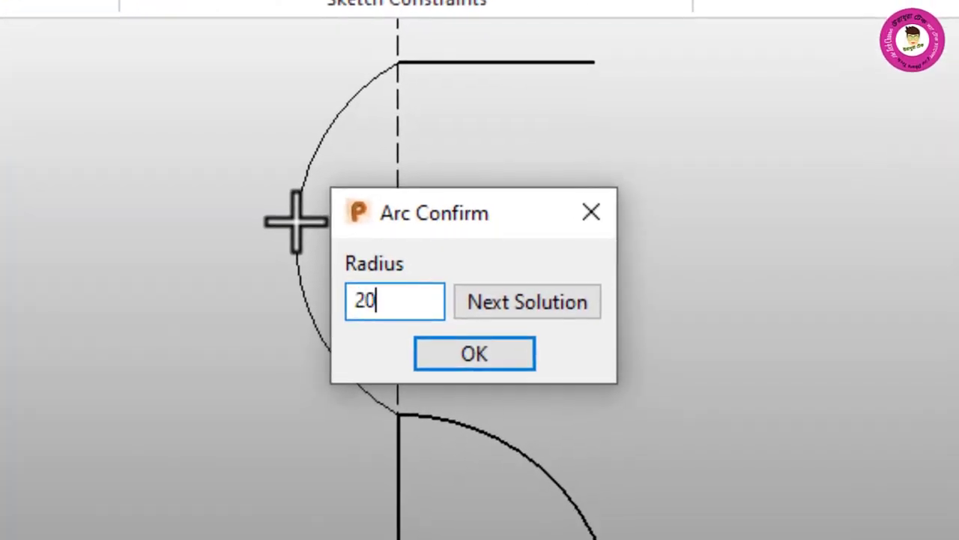
type("20")
key("Return")
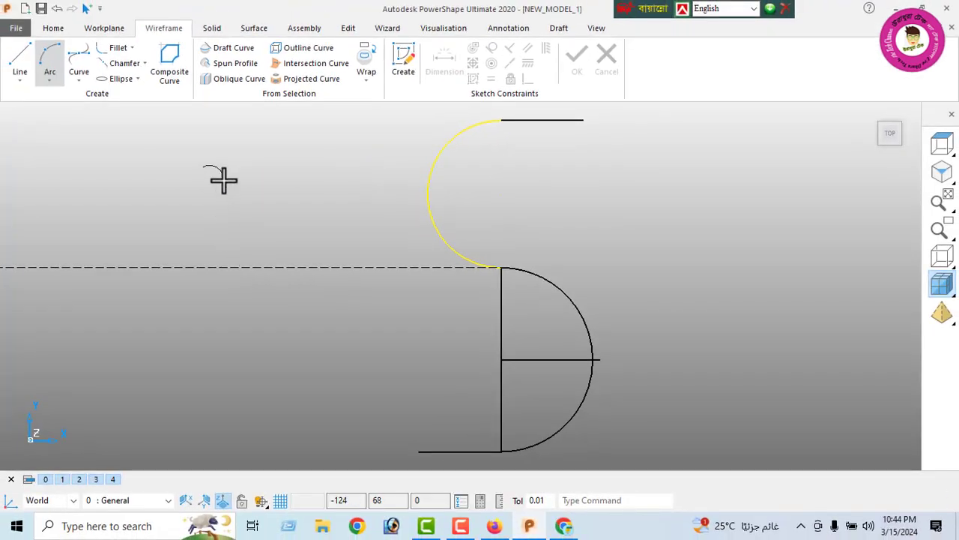
right_click(224, 180)
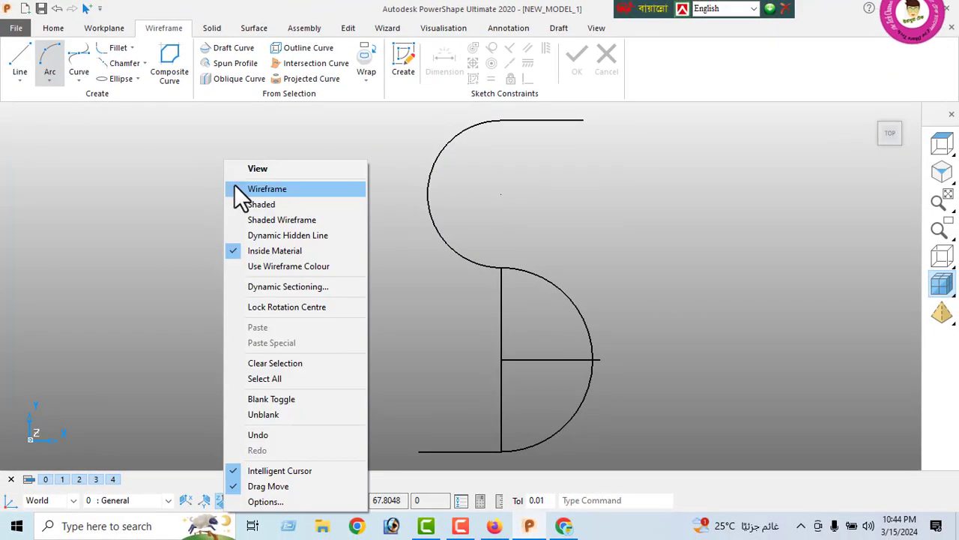
left_click(250, 167)
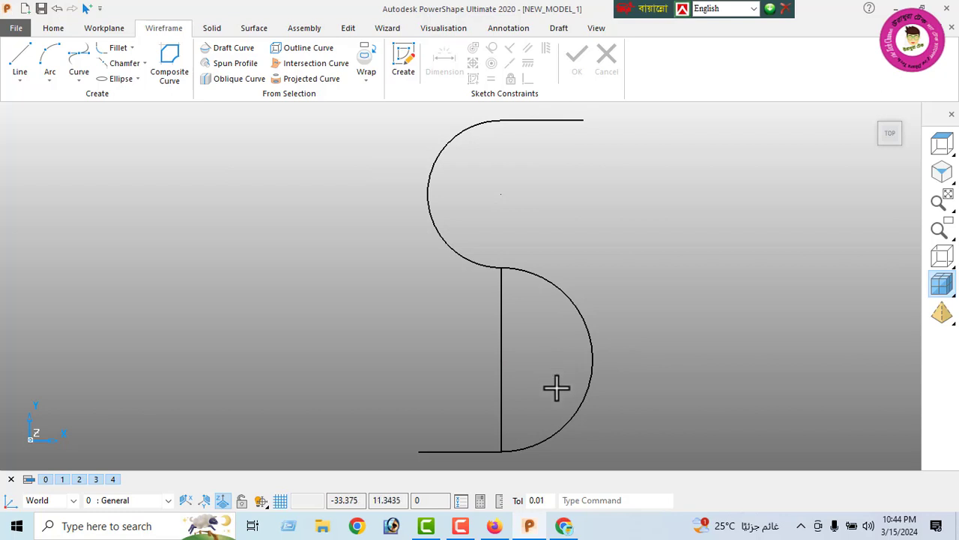
- Offset one copy of the lower arc 5 mm inward
left_click(584, 391)
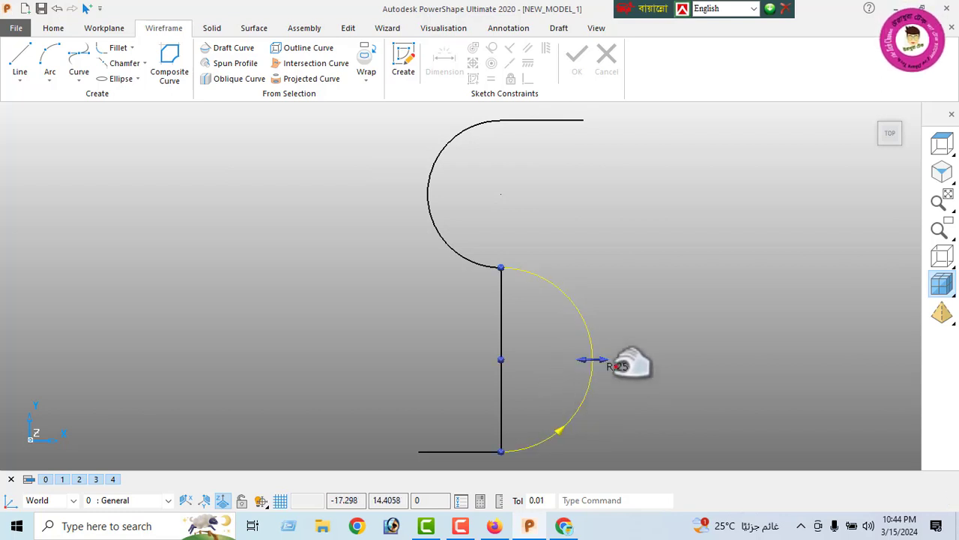
left_click(349, 30)
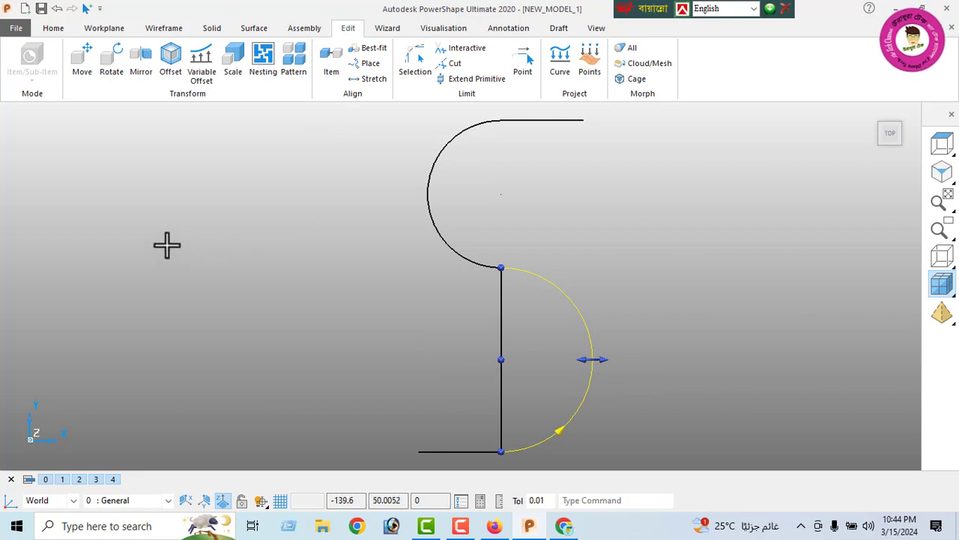
left_click(171, 63)
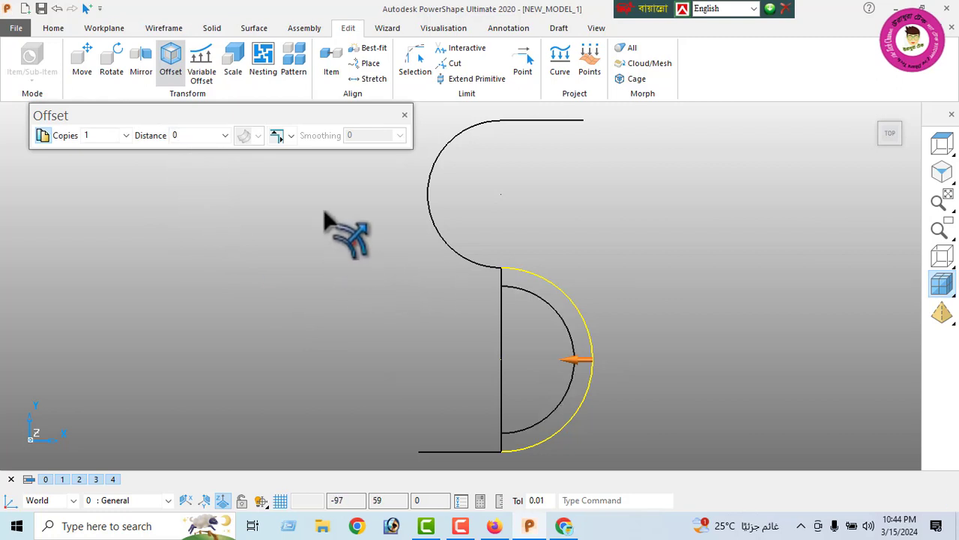
left_click(404, 115)
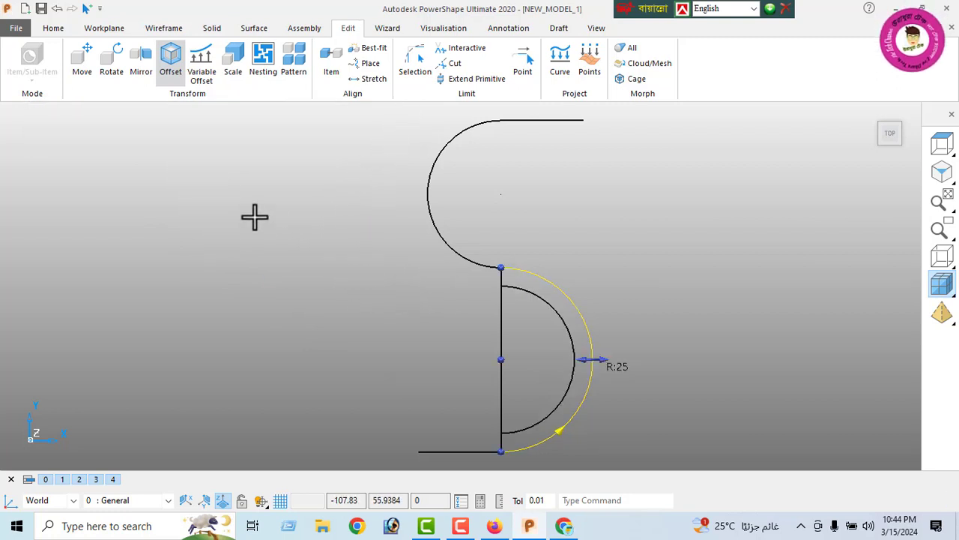
right_click(227, 204)
left_click(263, 168)
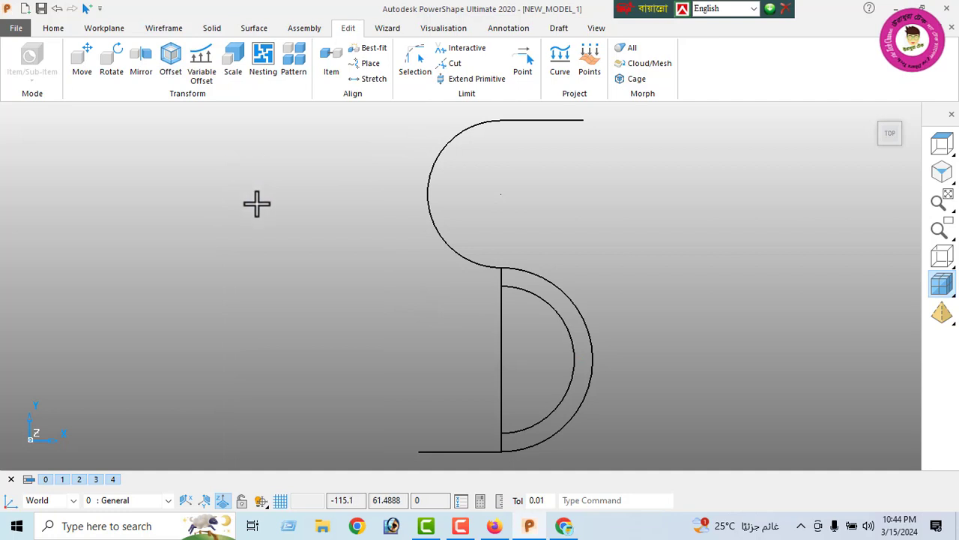
- Offset one copy of the upper arc 5 mm outward, and delete the vertical construction line
left_click(438, 166)
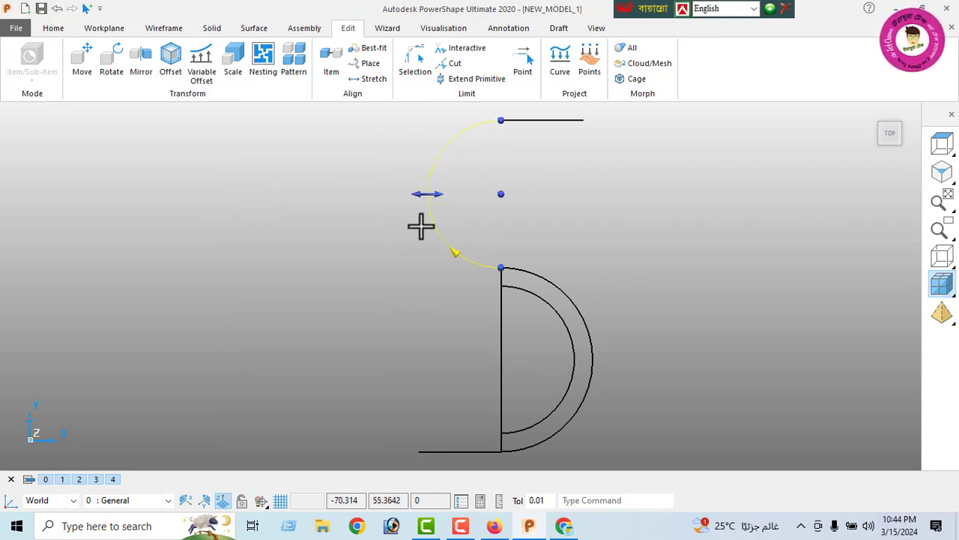
left_click(171, 64)
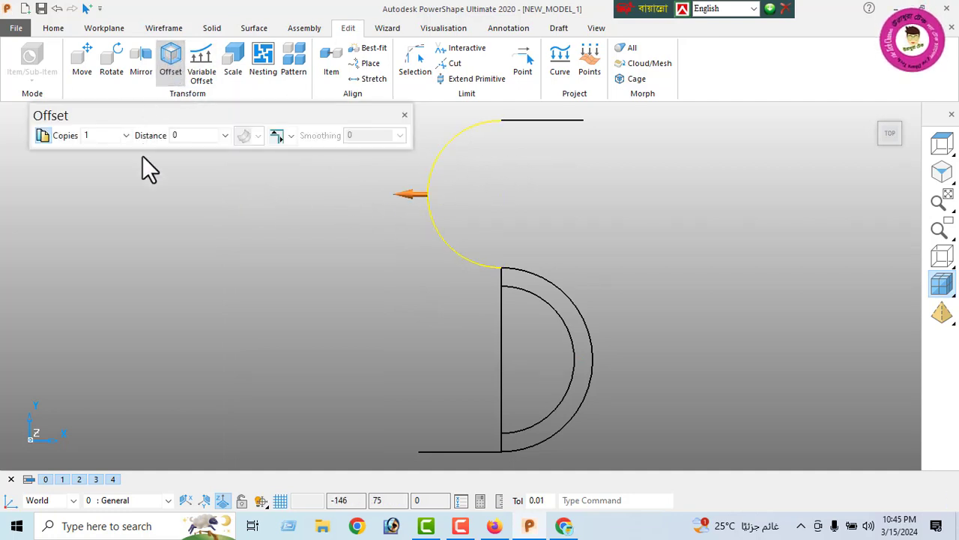
left_click(193, 139)
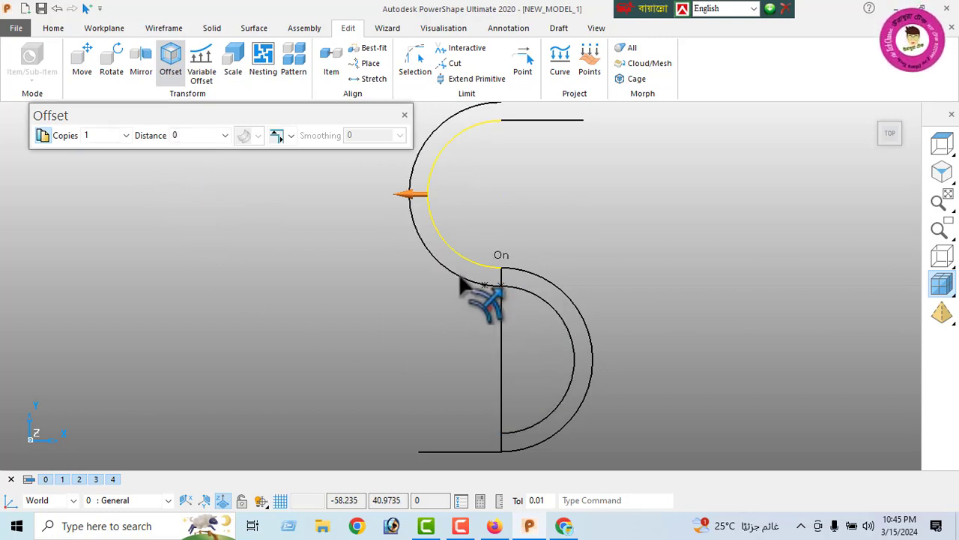
left_click(405, 115)
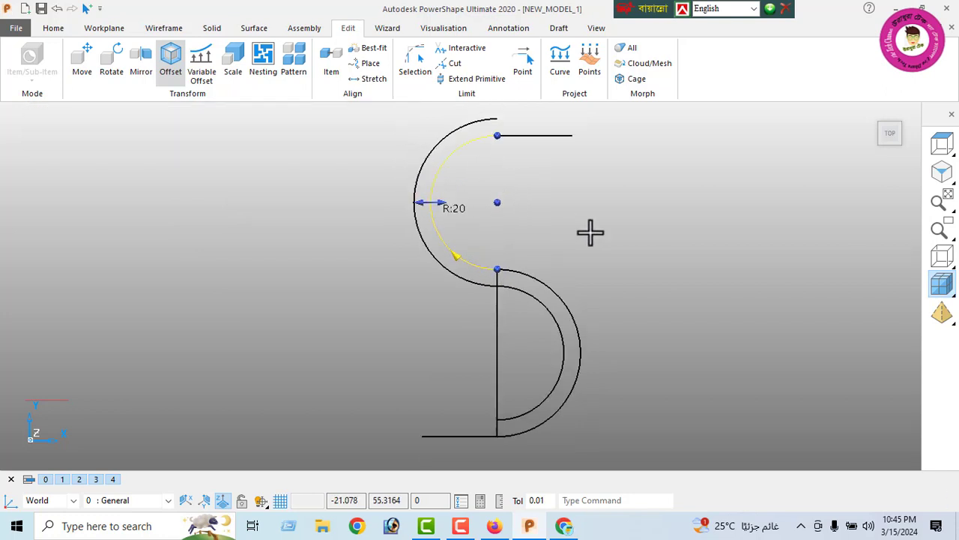
left_click(495, 351)
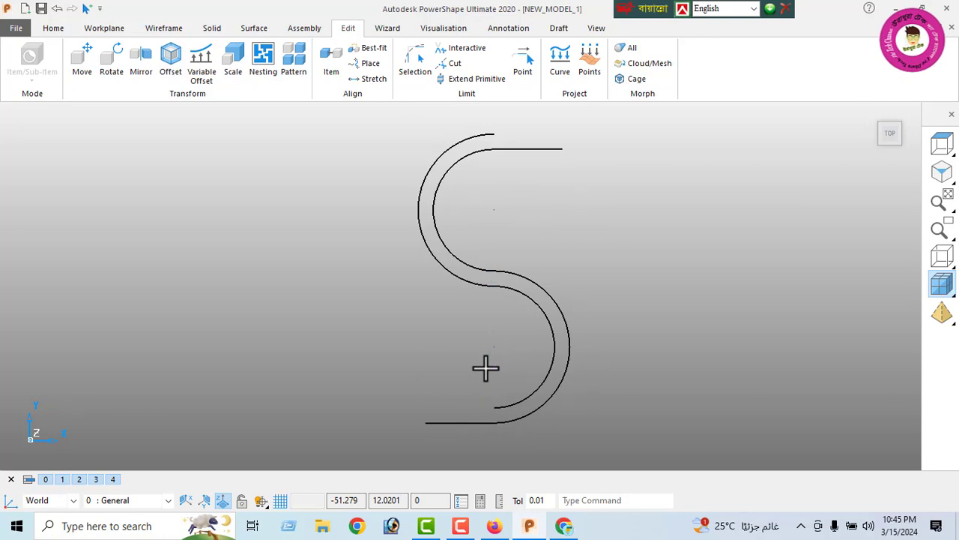
- Draw a 22.5 mm horizontal line left from the inner lower arc's end, and join its left end to the lower line with a short vertical line
left_click(160, 28)
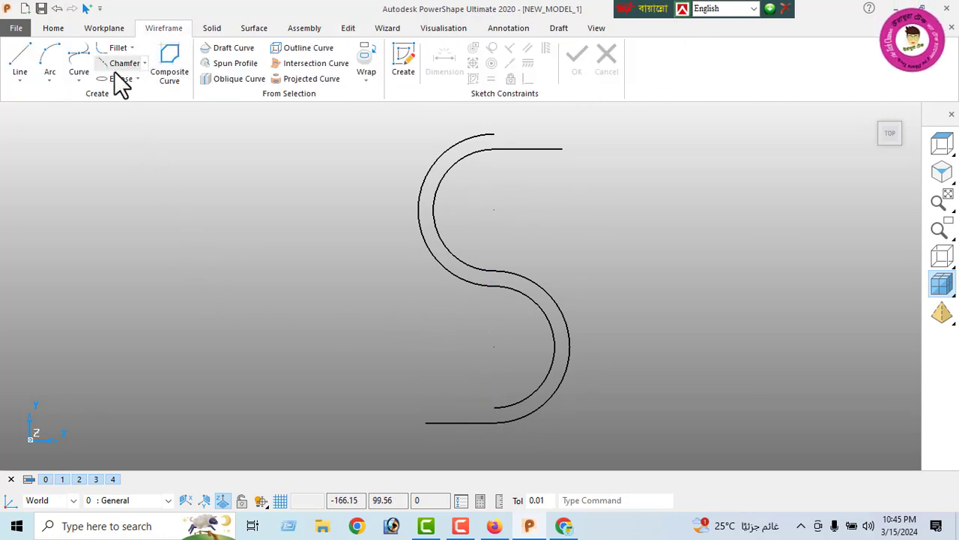
left_click(491, 409)
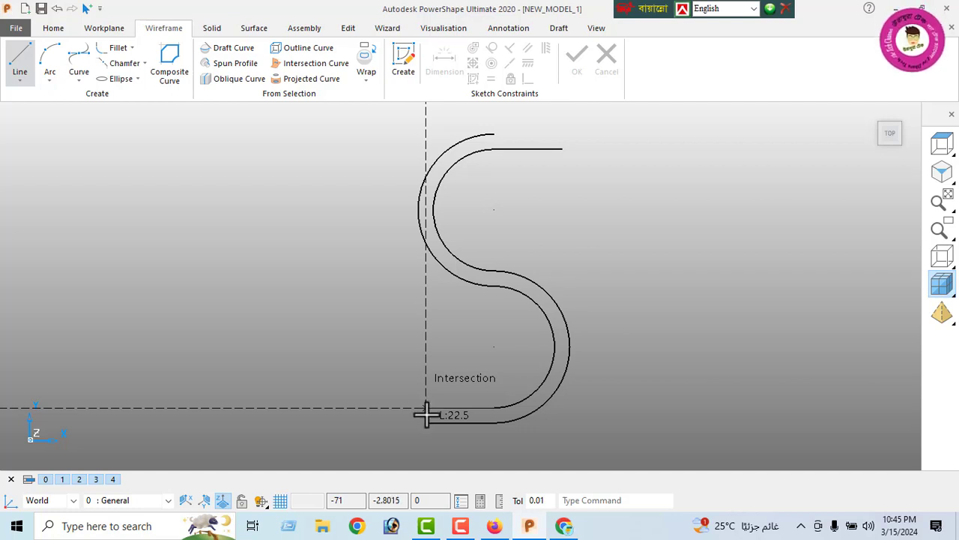
left_click(427, 408)
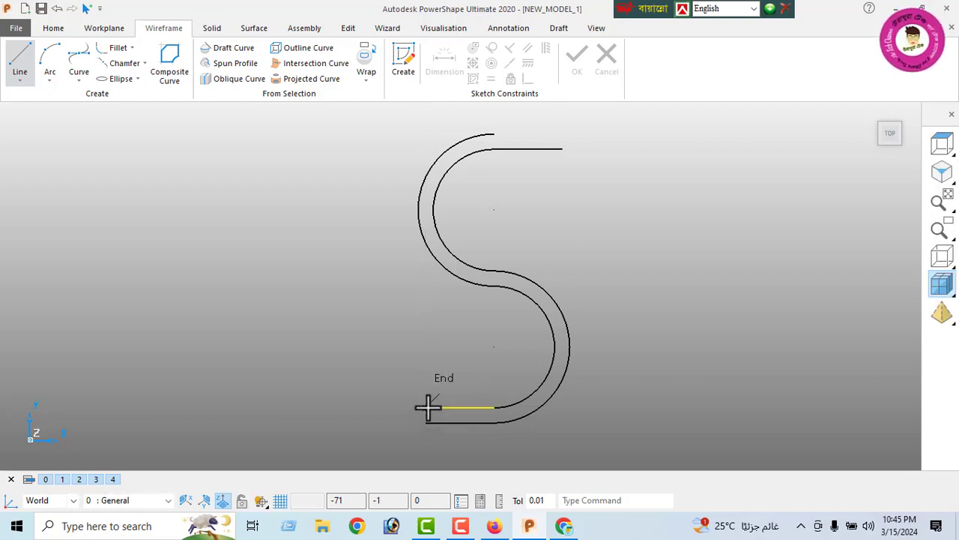
left_click(426, 421)
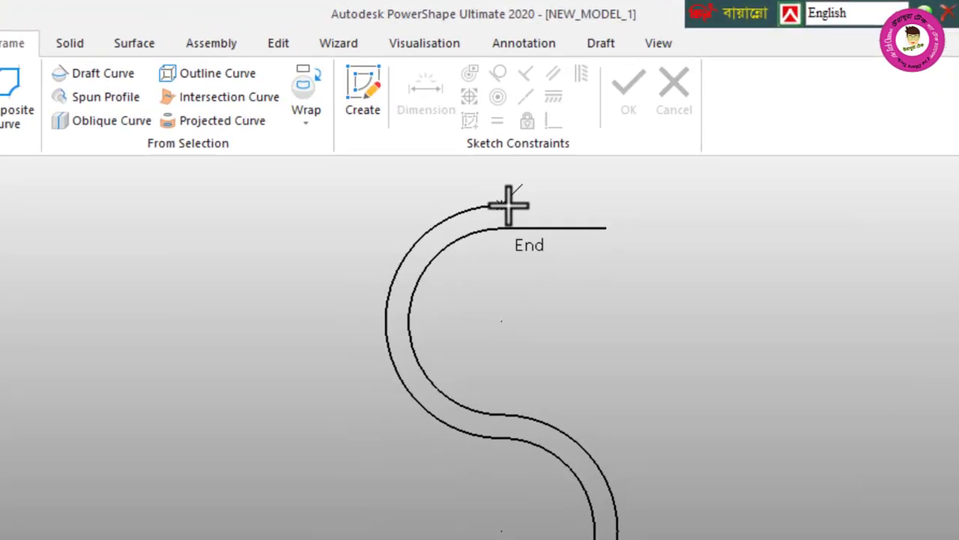
- Draw a 22.5 mm horizontal line right from the outer upper arc's end, and close it with a 5 mm vertical line
left_click(509, 204)
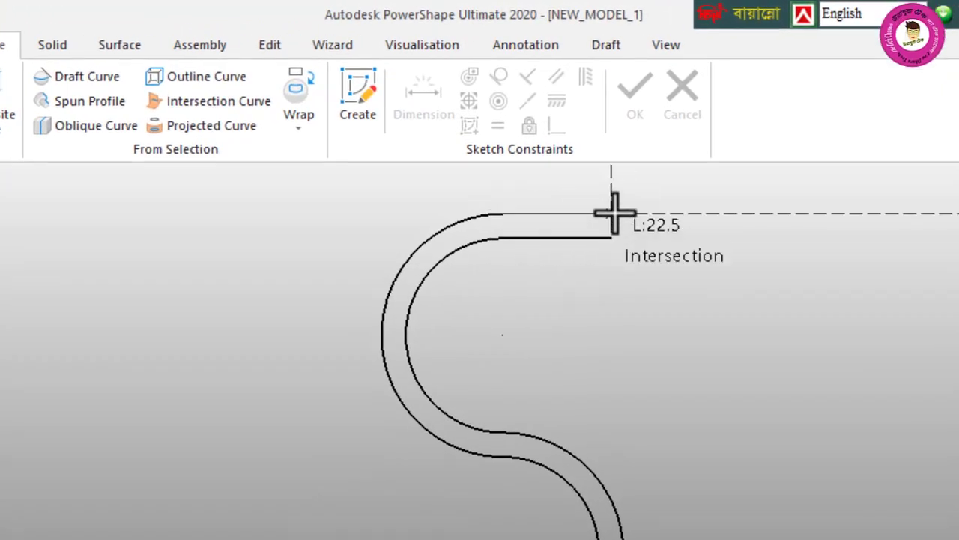
left_click(615, 214)
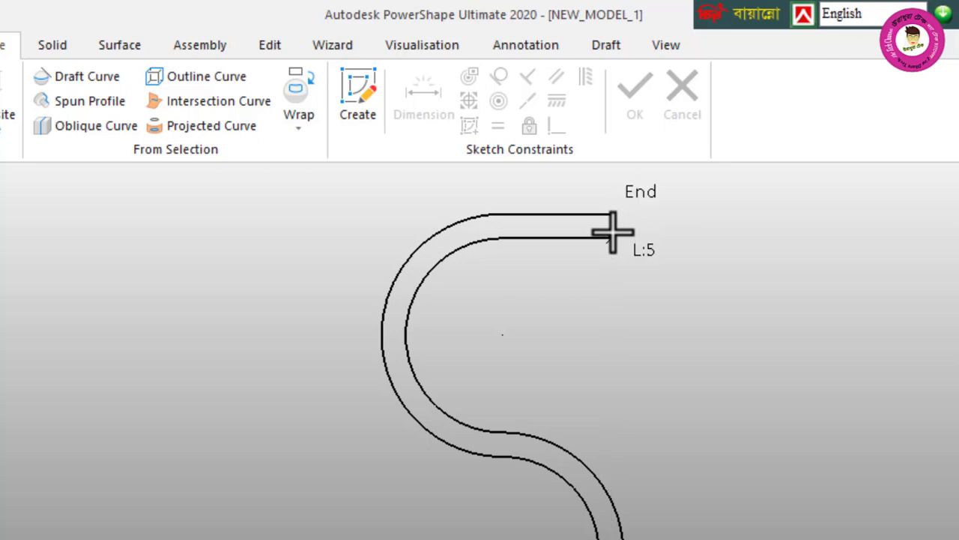
left_click(613, 236)
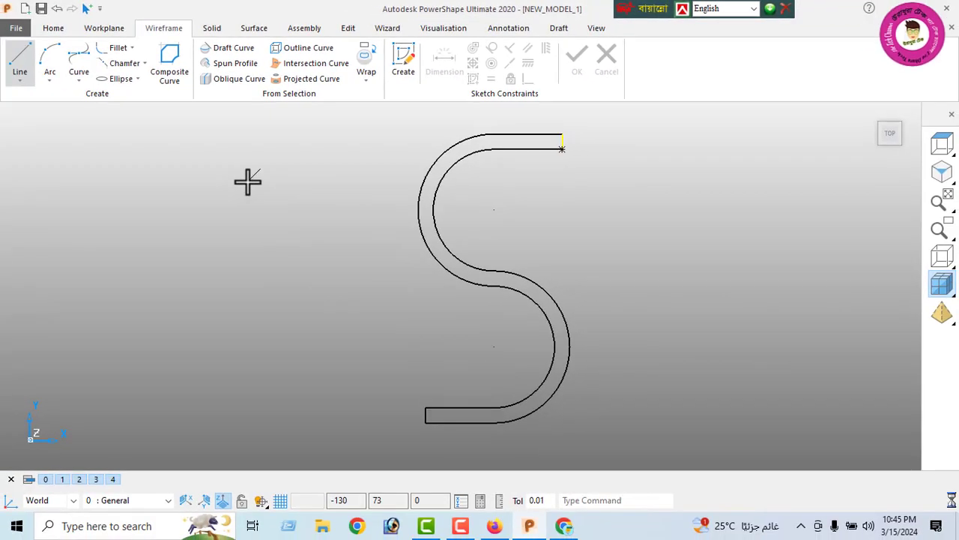
right_click(112, 226)
left_click(276, 171)
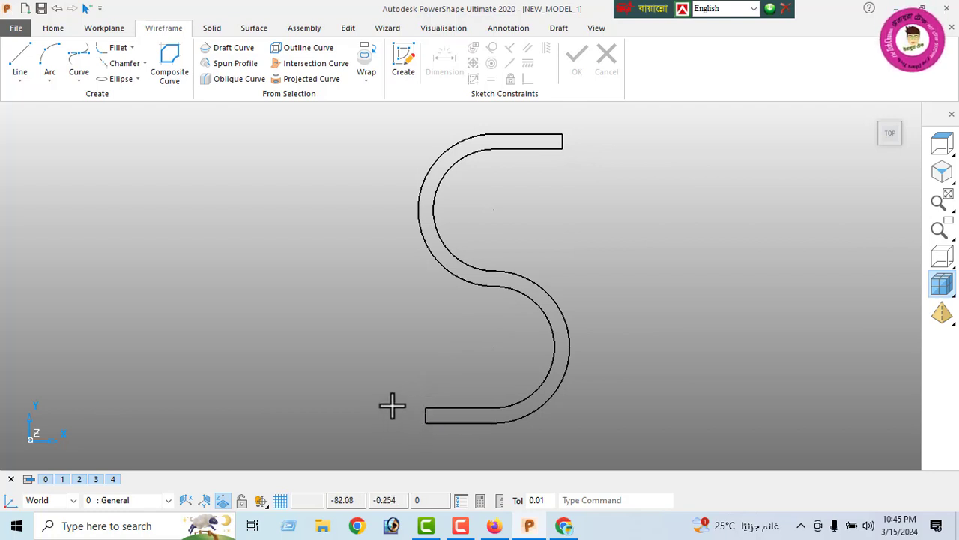
- Draw a full circle centred on the midpoint of the short vertical line at the profile's lower end
left_click(48, 80)
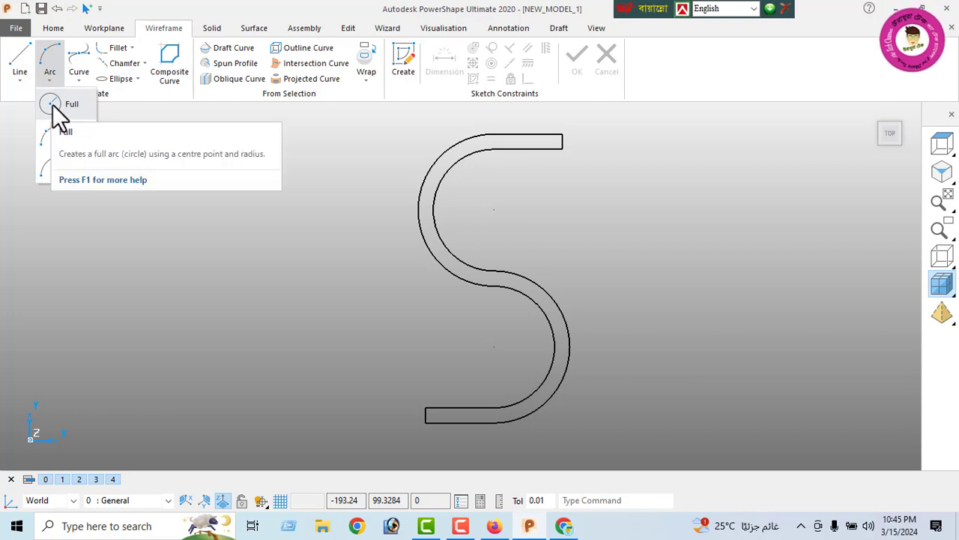
left_click(53, 106)
scroll(417, 422, "up", 5)
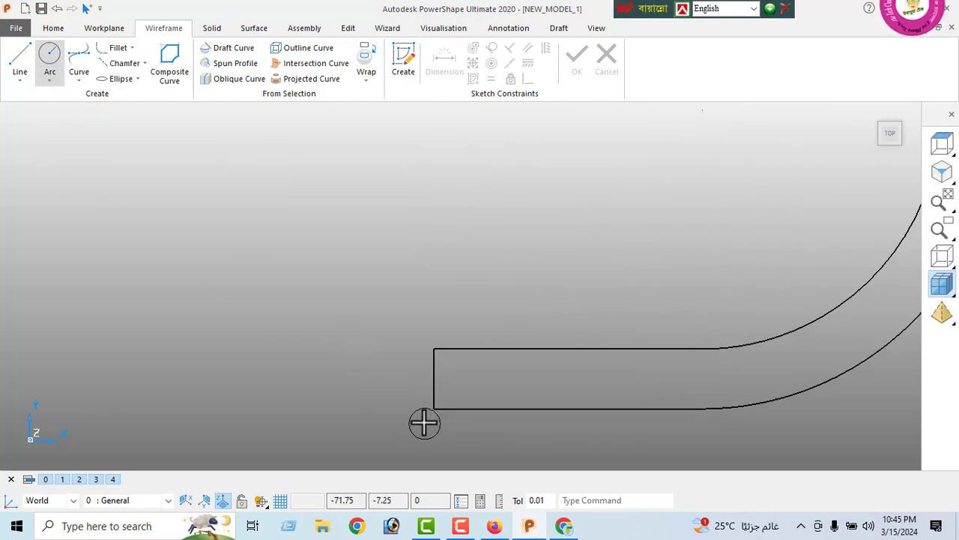
left_click(437, 365)
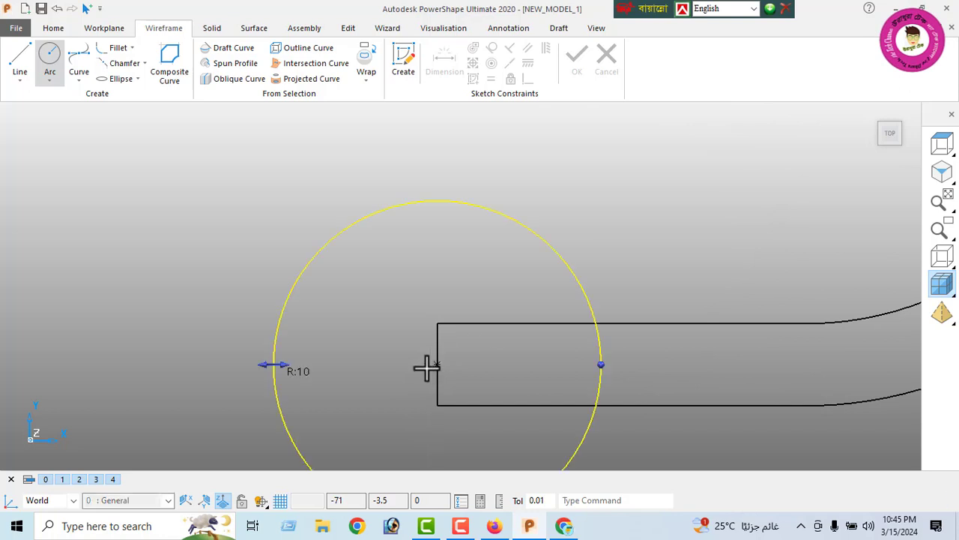
right_click(180, 184)
left_click(212, 171)
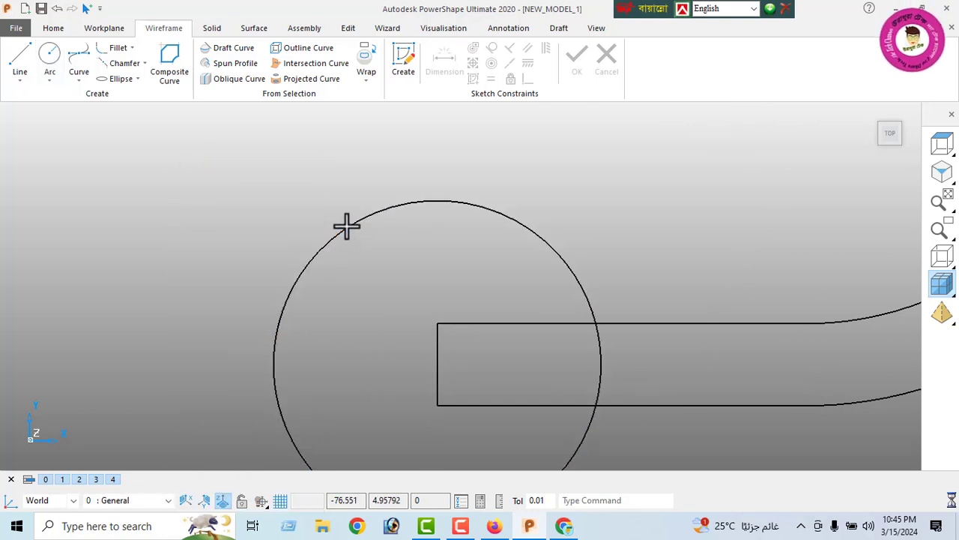
- Set the lower end circle's radius to 2.5 mm and switch its size definition to Diameter
double_click(347, 226)
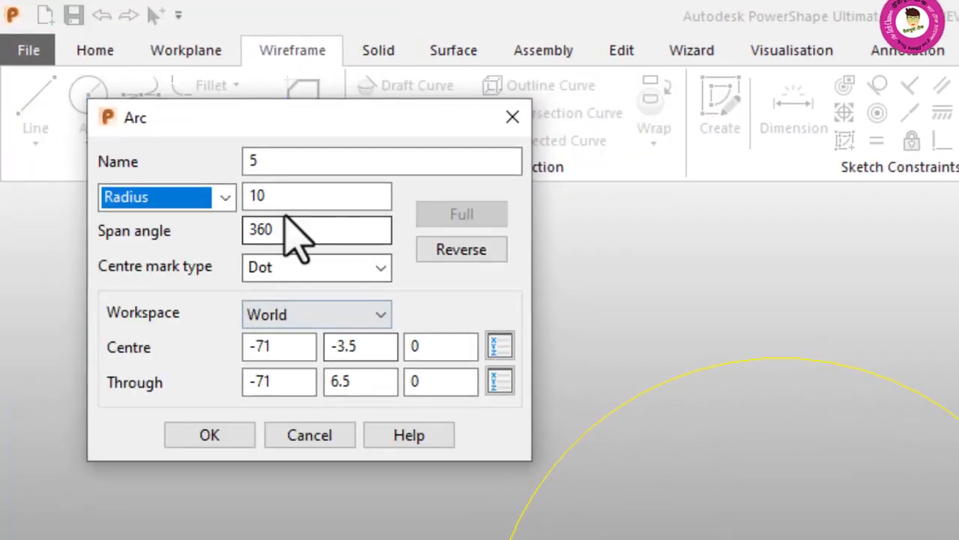
mouse_move(217, 155)
left_mouse_down()
mouse_move(206, 187)
mouse_move(161, 229)
left_mouse_up()
type("2.")
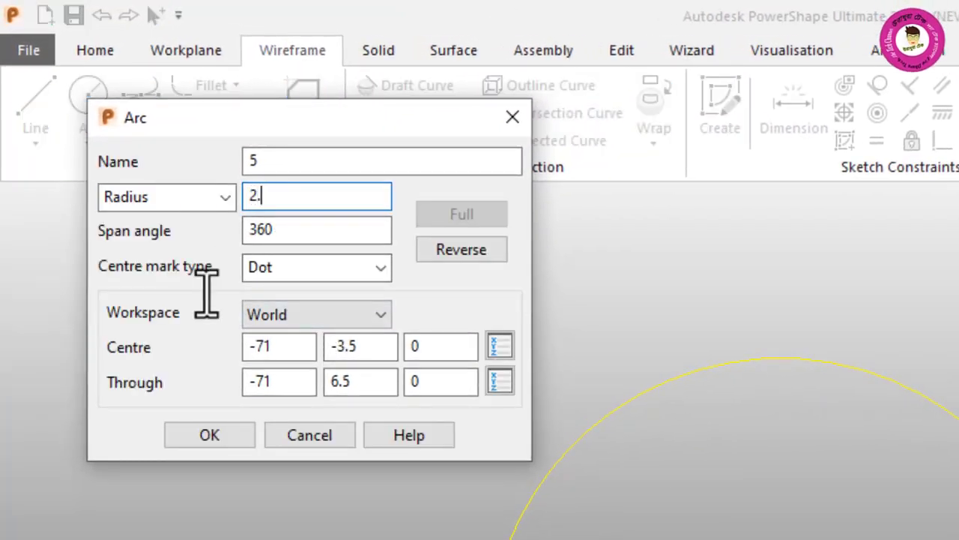
type("5")
key("Return")
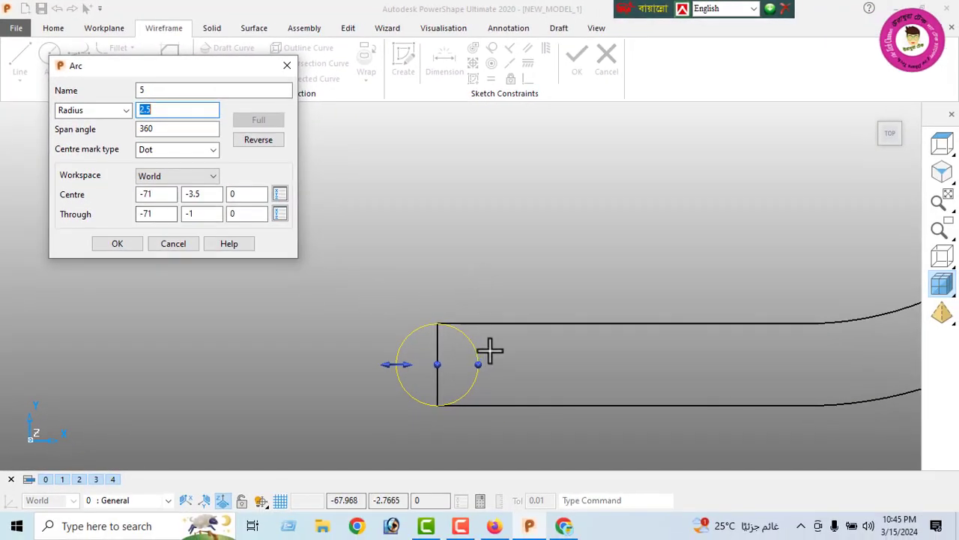
left_click(121, 112)
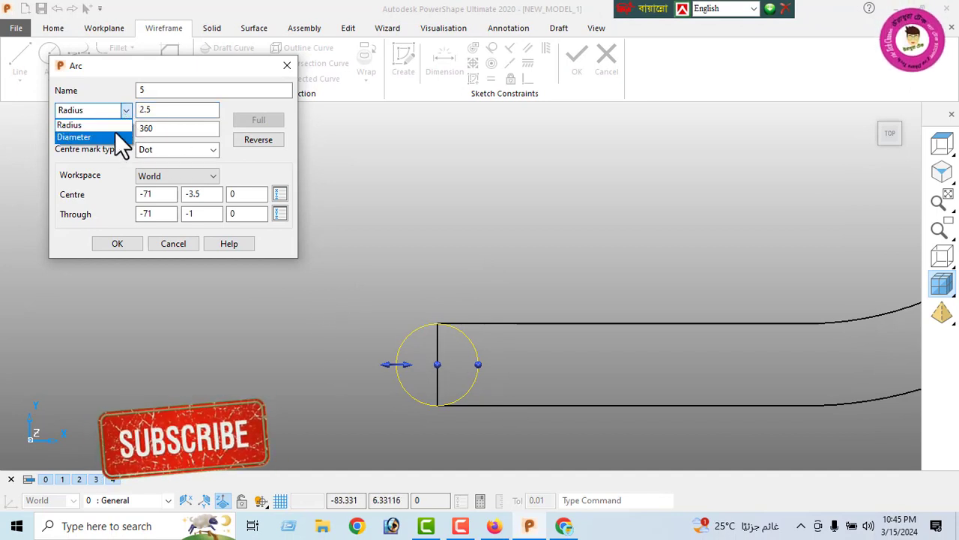
left_click(113, 134)
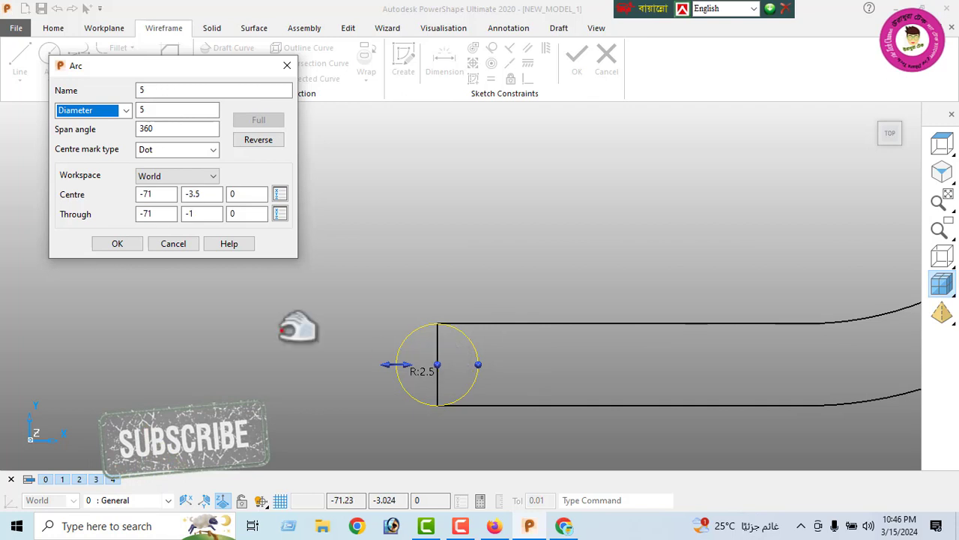
left_click(101, 245)
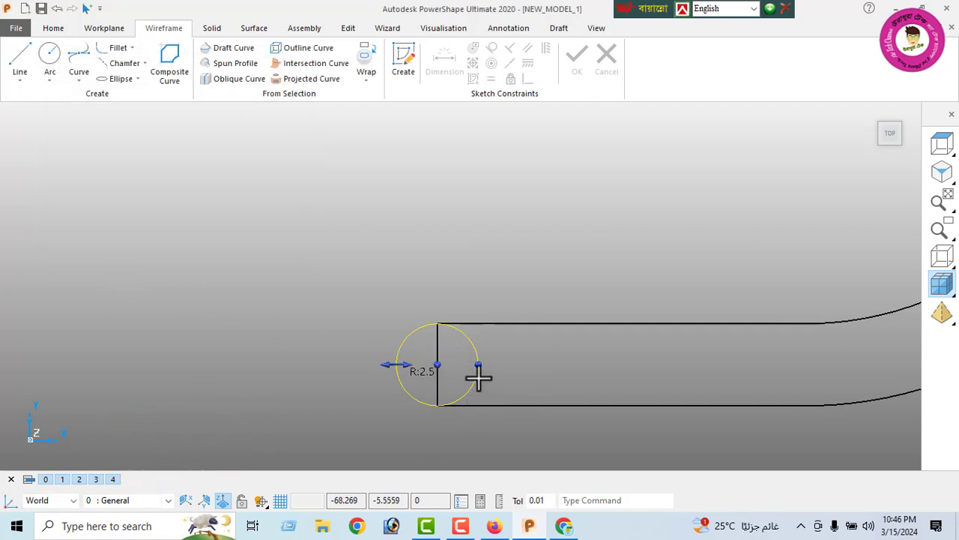
right_click(124, 218)
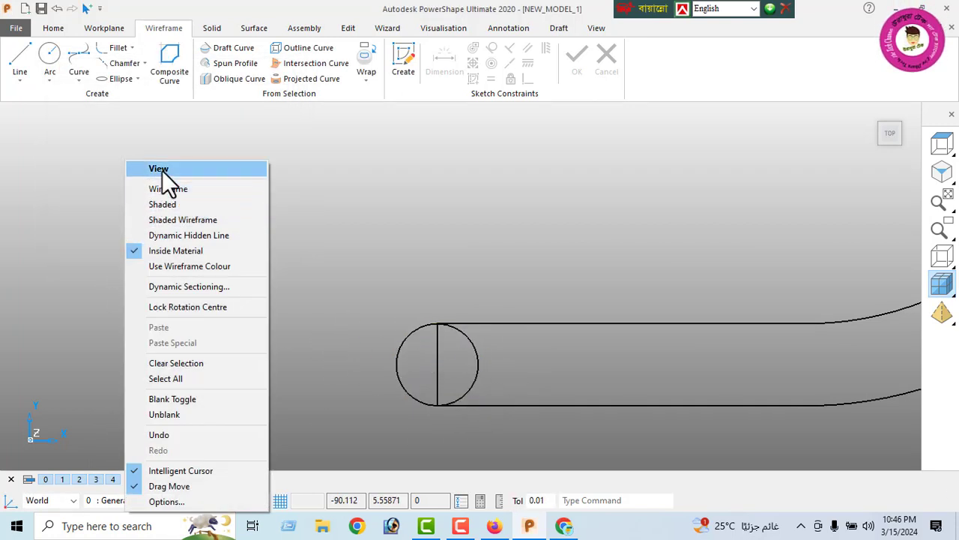
left_click(191, 170)
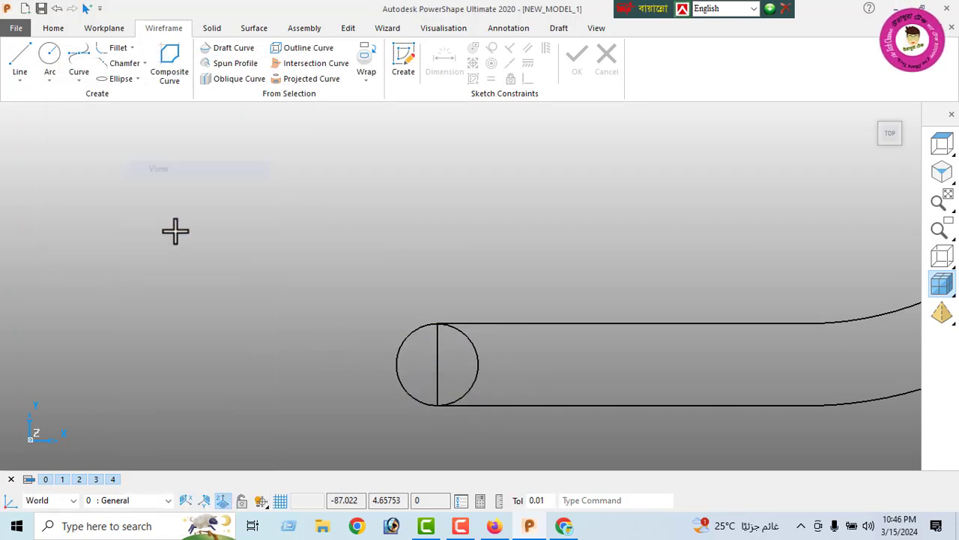
- Delete the lower vertical end line and trim away the circle's inner half to leave a rounded end
left_click(438, 357)
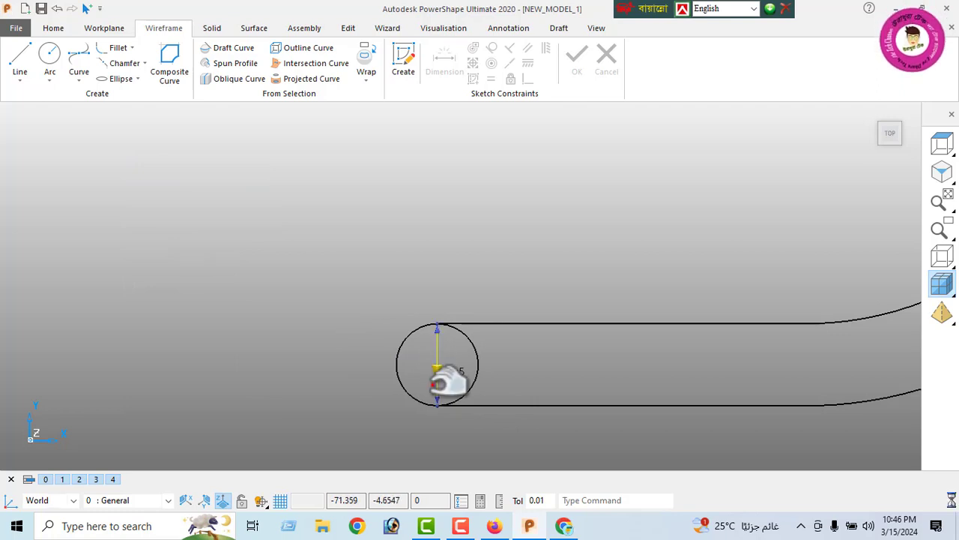
key("Delete")
left_click(348, 28)
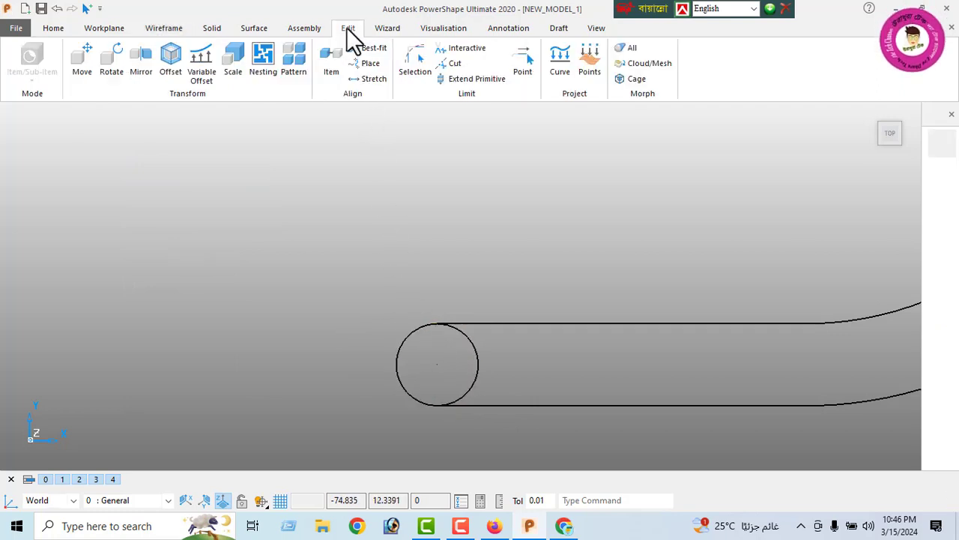
left_click(464, 48)
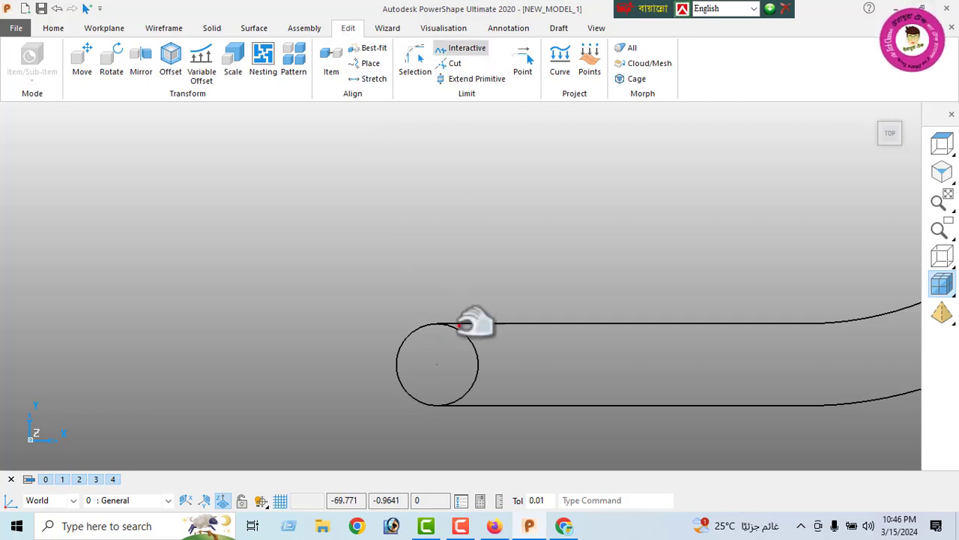
left_click(479, 361)
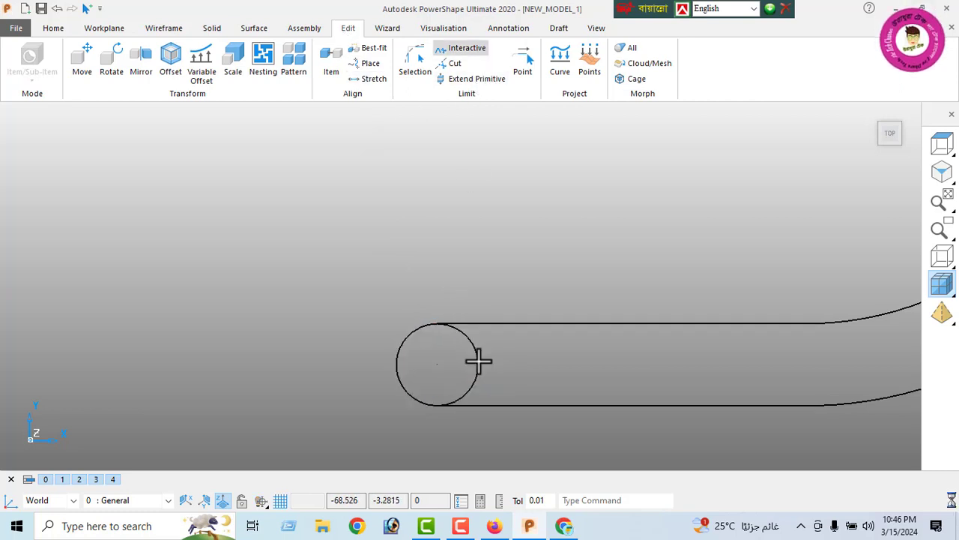
left_click(889, 135)
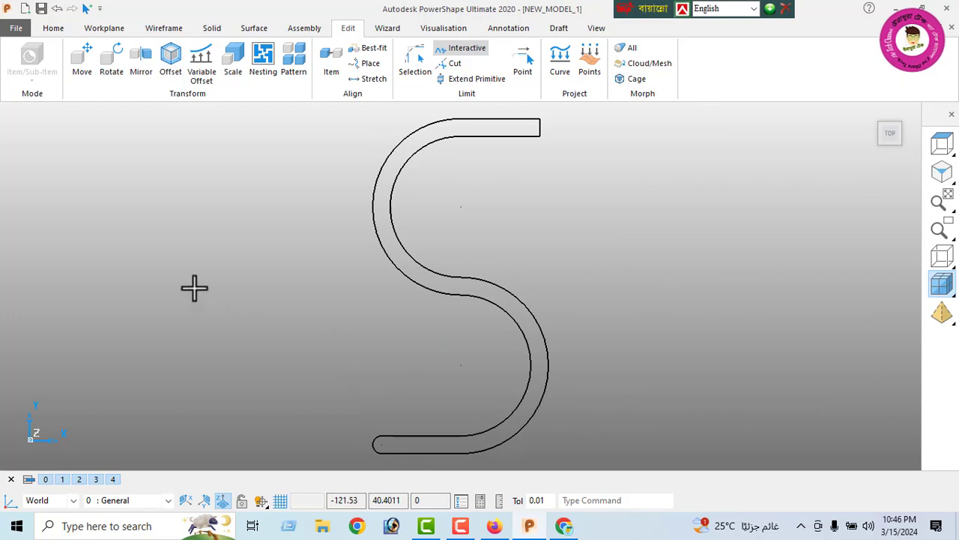
right_click(134, 249)
left_click(171, 168)
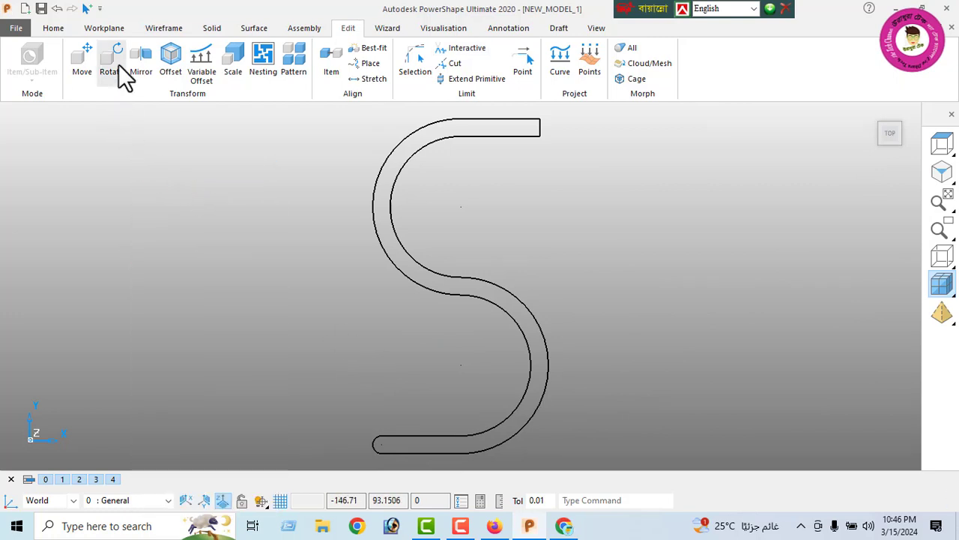
- Draw a fitted arc of 2.5 mm radius bulging right between the endpoints of the upper vertical end line
left_click(154, 30)
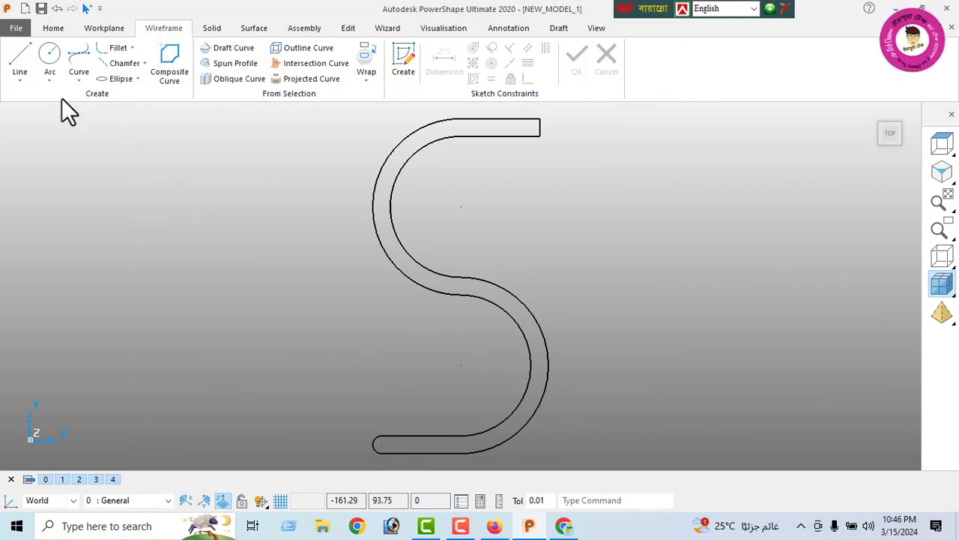
left_click(50, 78)
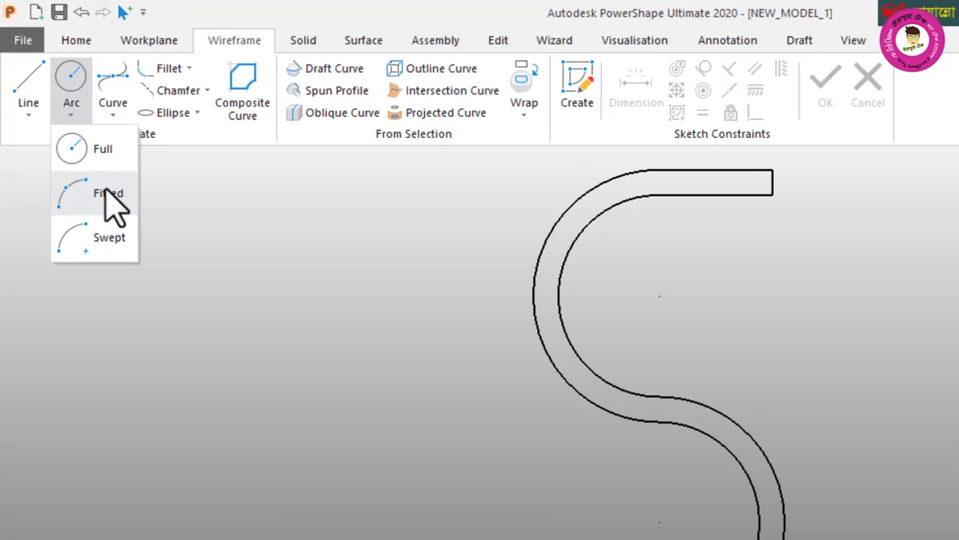
left_click(108, 194)
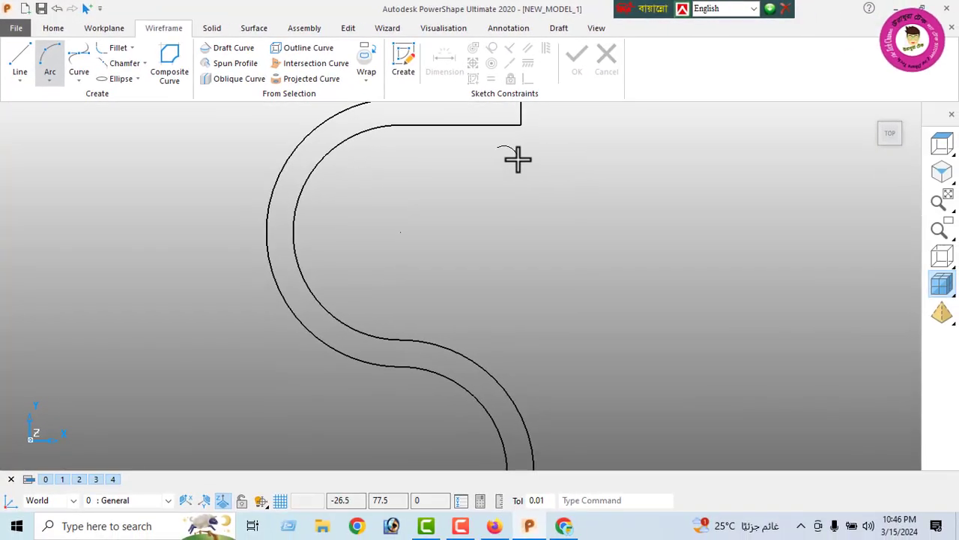
middle_click_drag(522, 160, 530, 253, "shift")
left_click(530, 190)
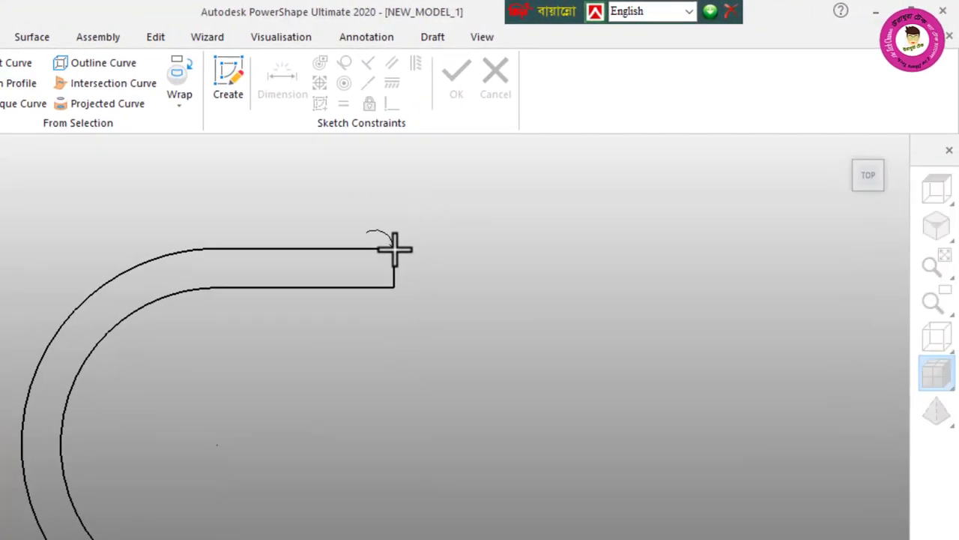
left_click(394, 288)
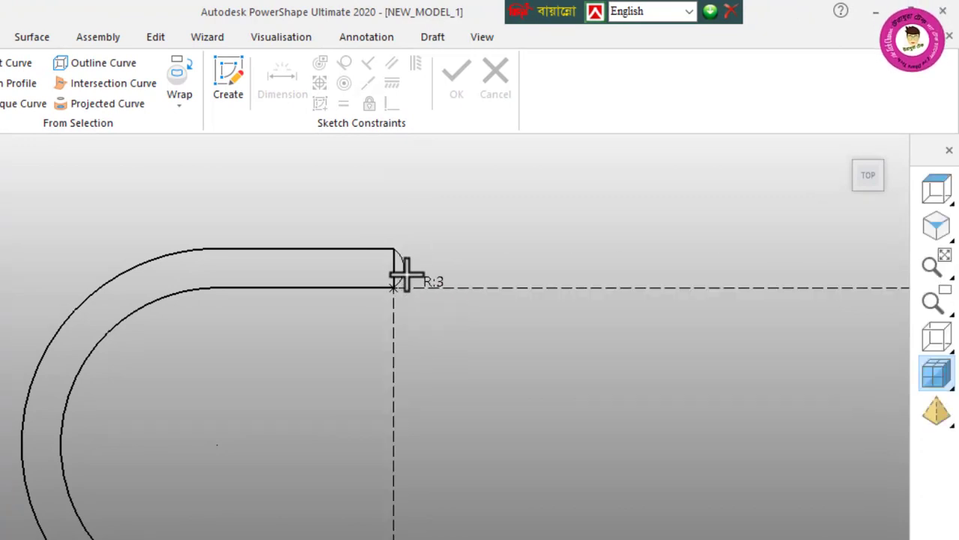
left_click(404, 281)
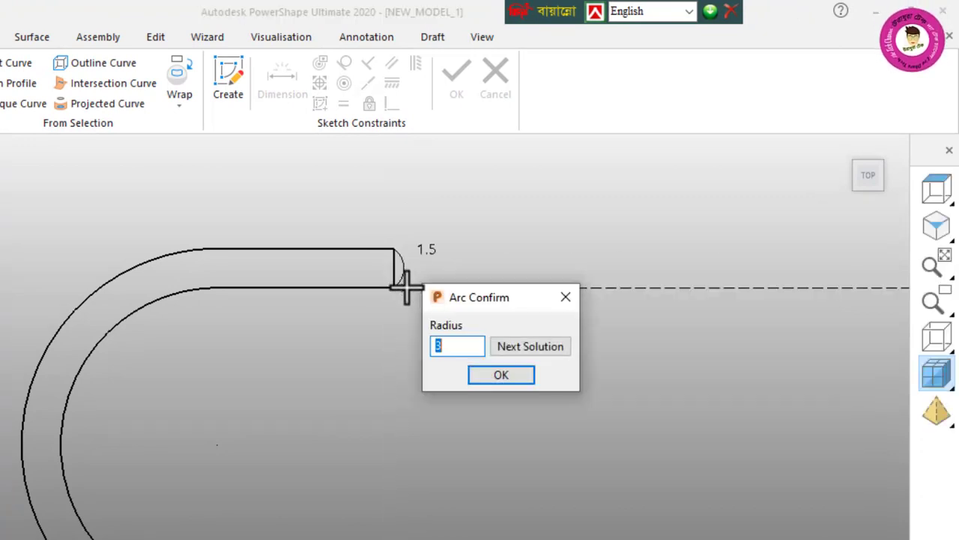
type("2.5")
key("Return")
left_click(480, 249)
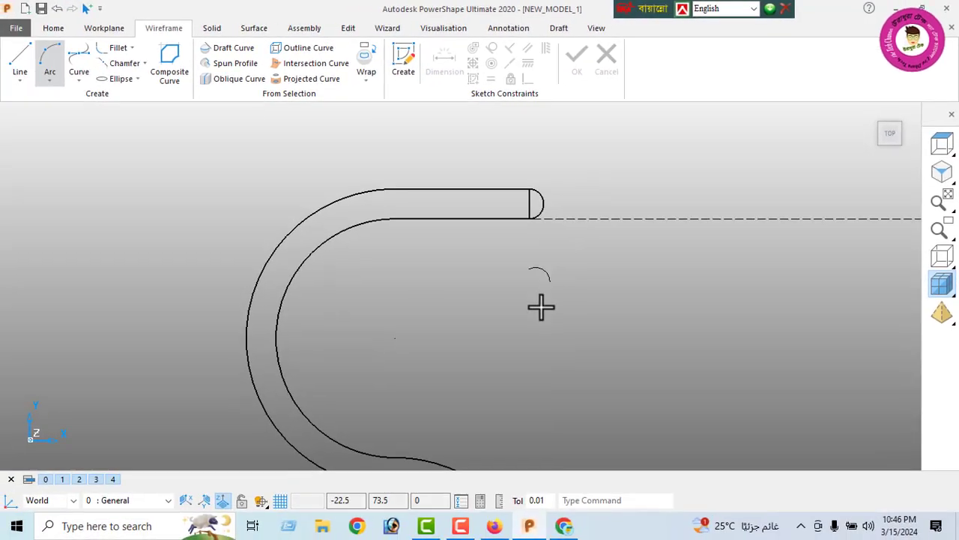
right_click(107, 184)
left_click(131, 170)
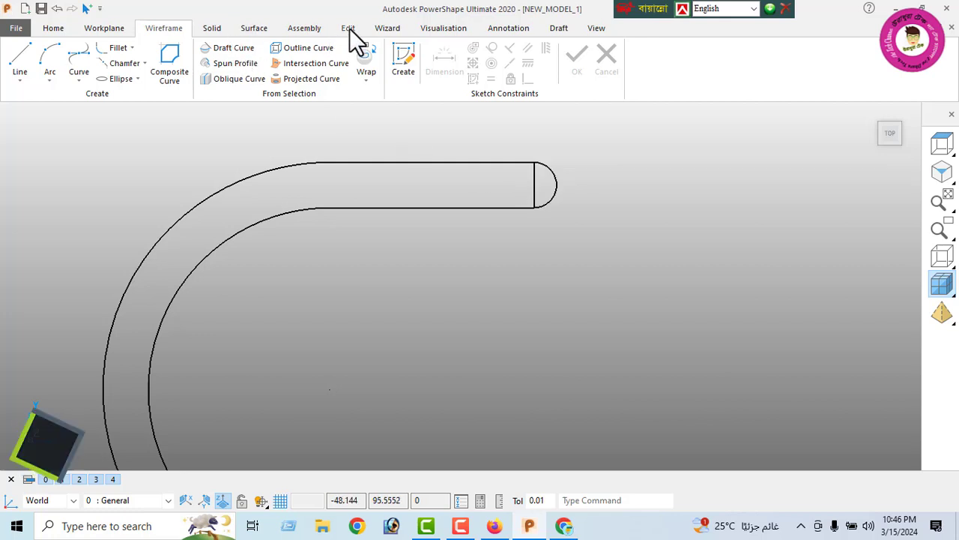
- Remove the upper vertical end line with interactive limiting, and check the closed profile in a tilted view
left_click(349, 28)
left_click(465, 48)
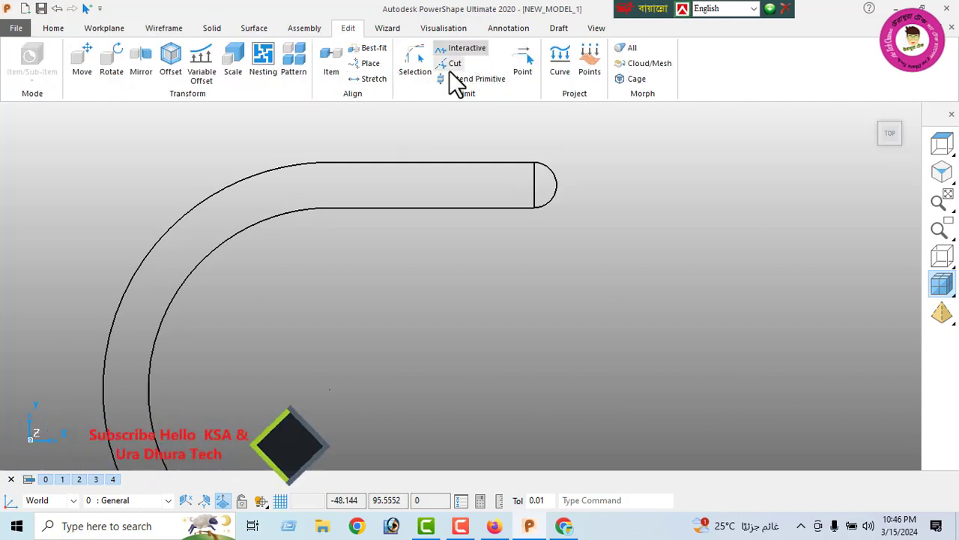
left_click(533, 193)
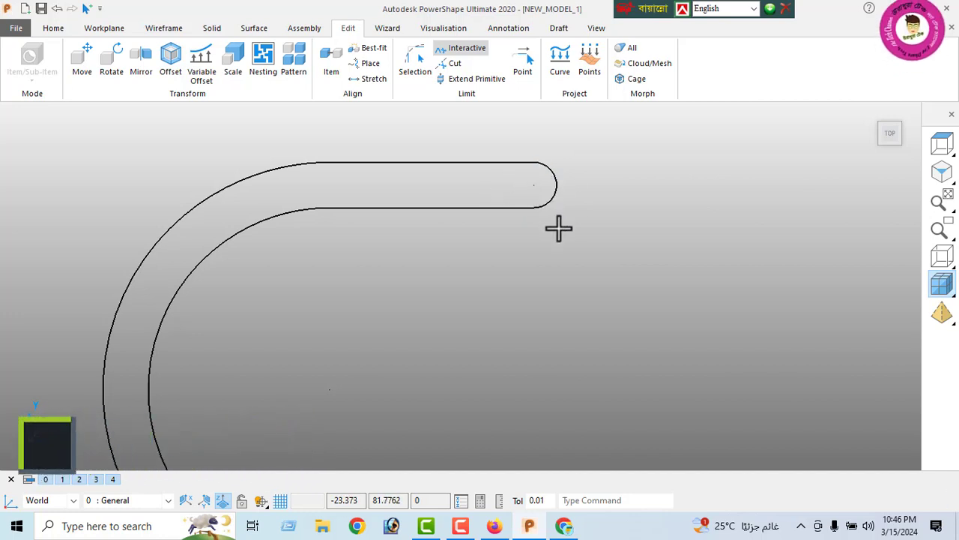
left_click(887, 130)
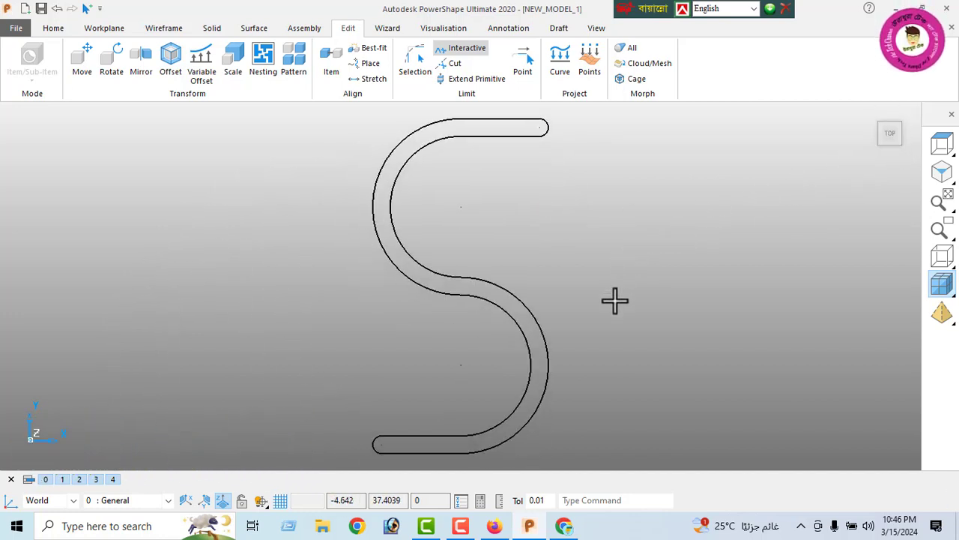
right_click(167, 180)
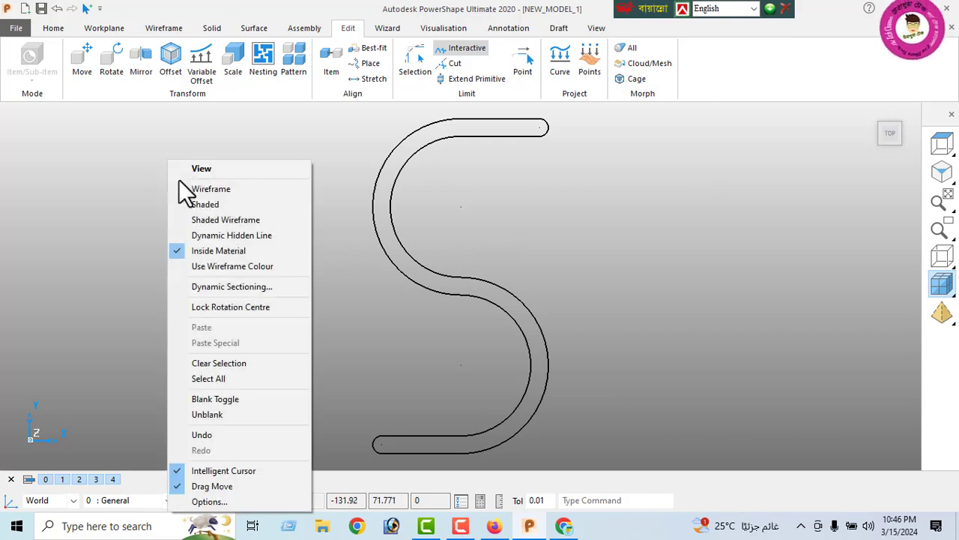
left_click(202, 170)
middle_click_drag(427, 242, 574, 208)
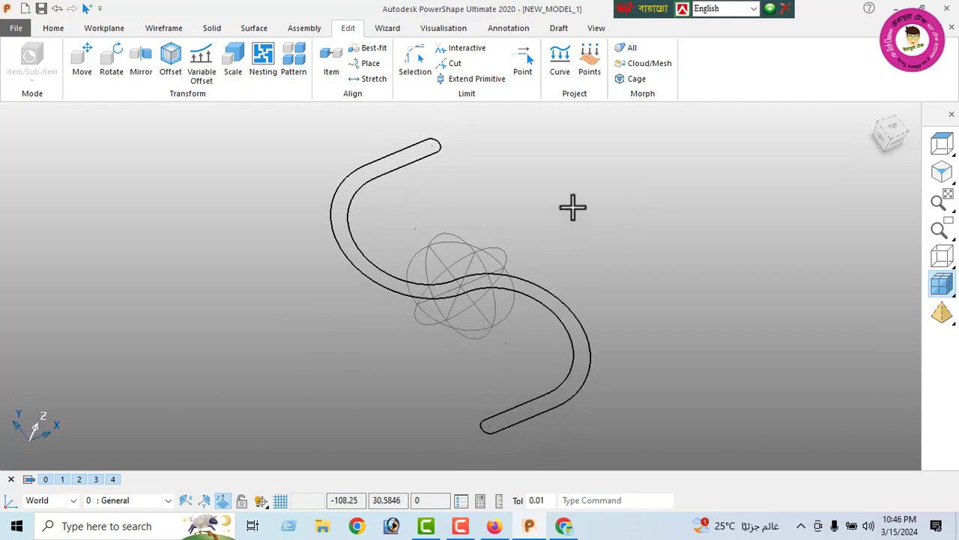
- Create a composite curve that traces the entire closed S-shaped profile, save it, and finish the command
left_click(158, 28)
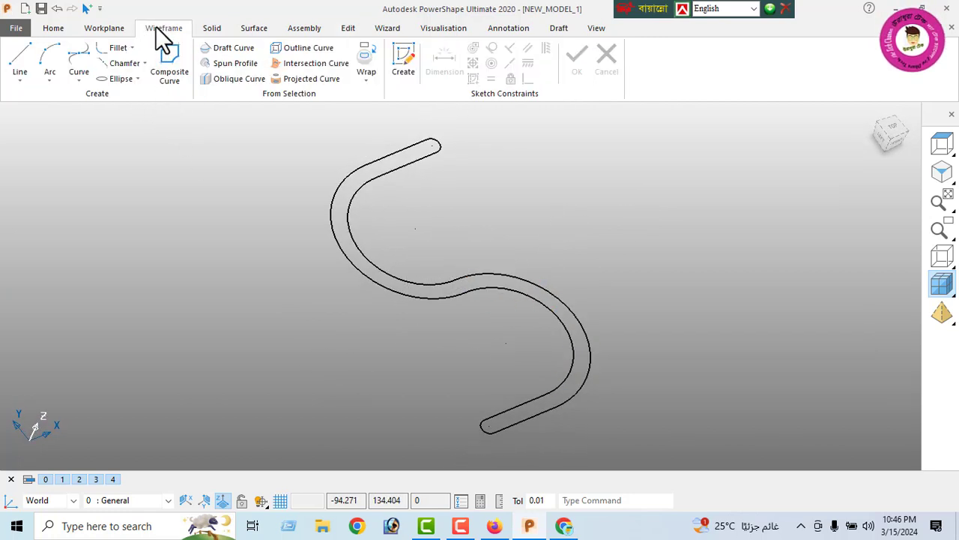
left_click(168, 66)
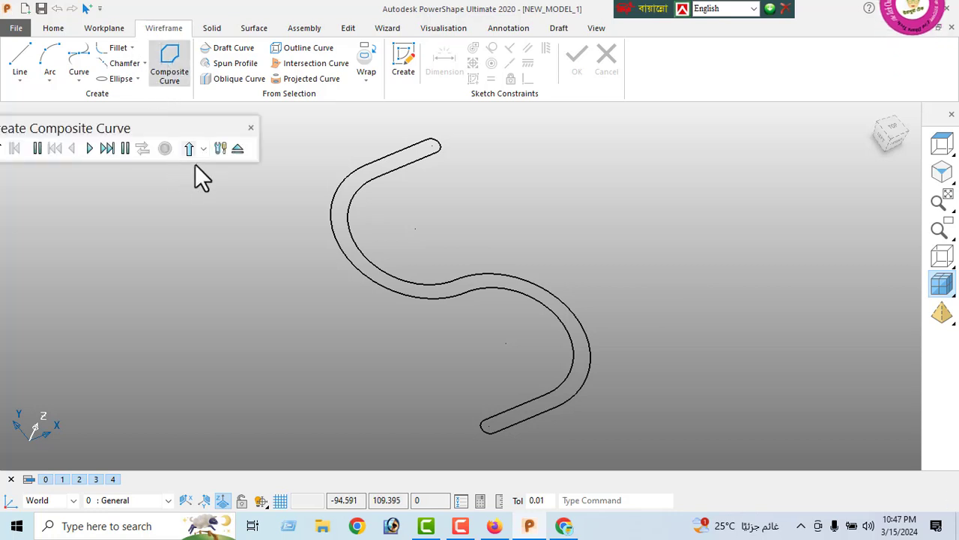
left_click(358, 222)
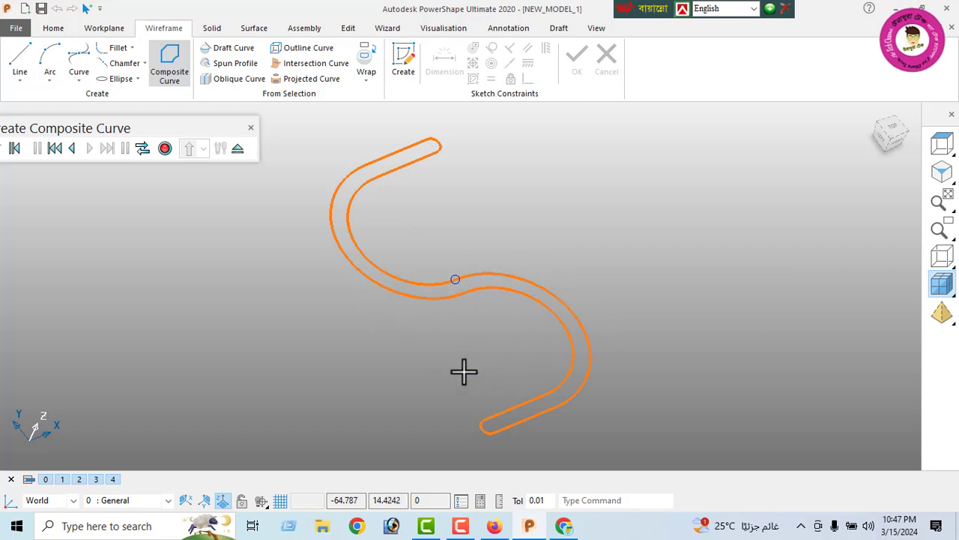
left_click(165, 148)
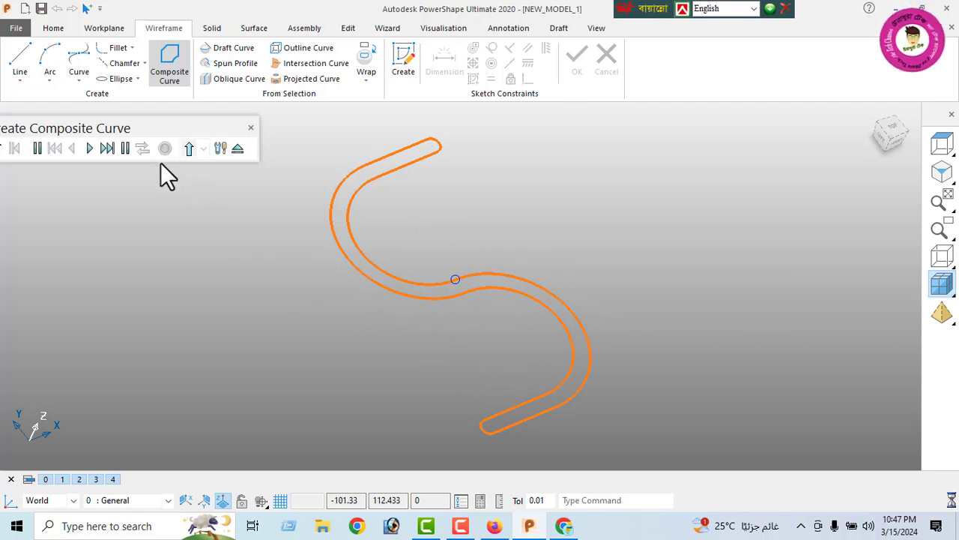
left_click(237, 148)
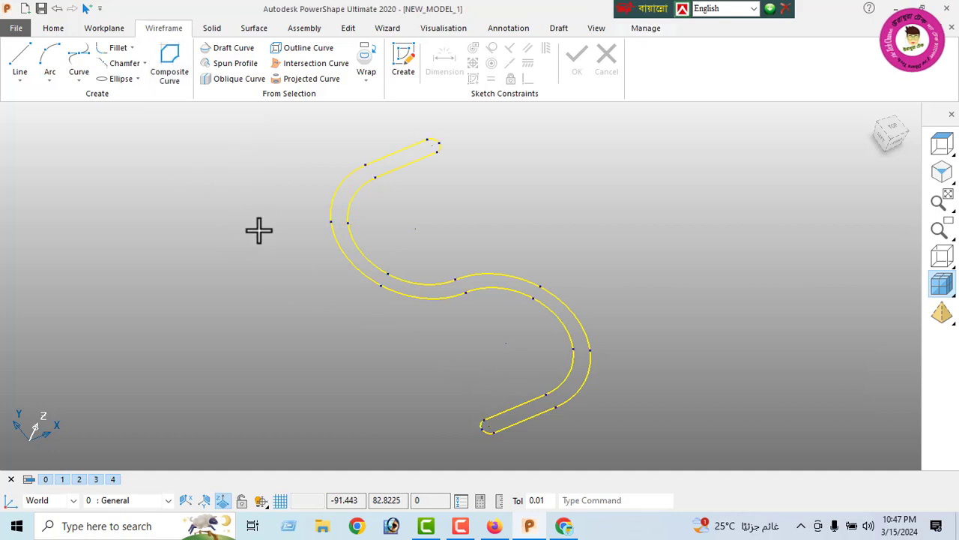
- Create a solid extrusion from the closed S-shaped composite curve and inspect it in an isometric and a rotated view
left_click(213, 30)
left_click(62, 66)
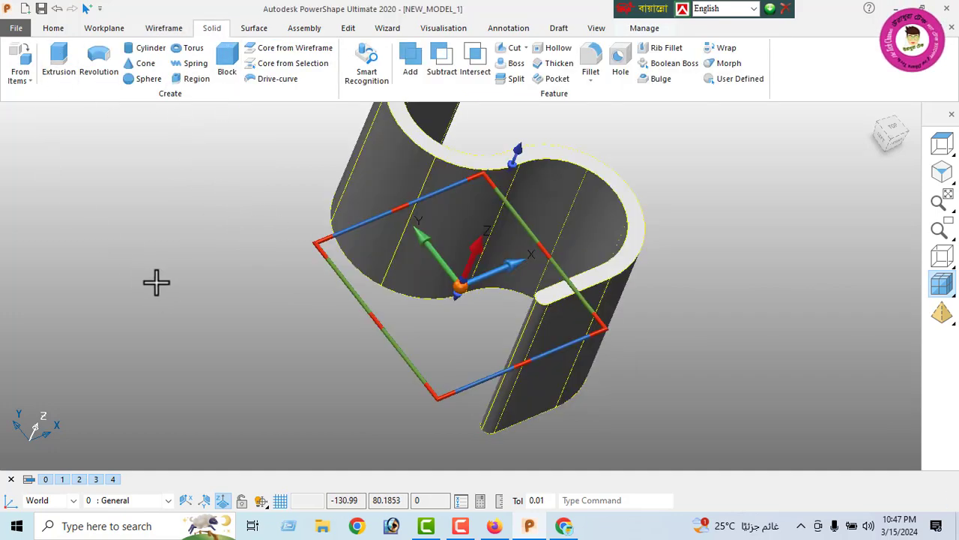
left_click(942, 180)
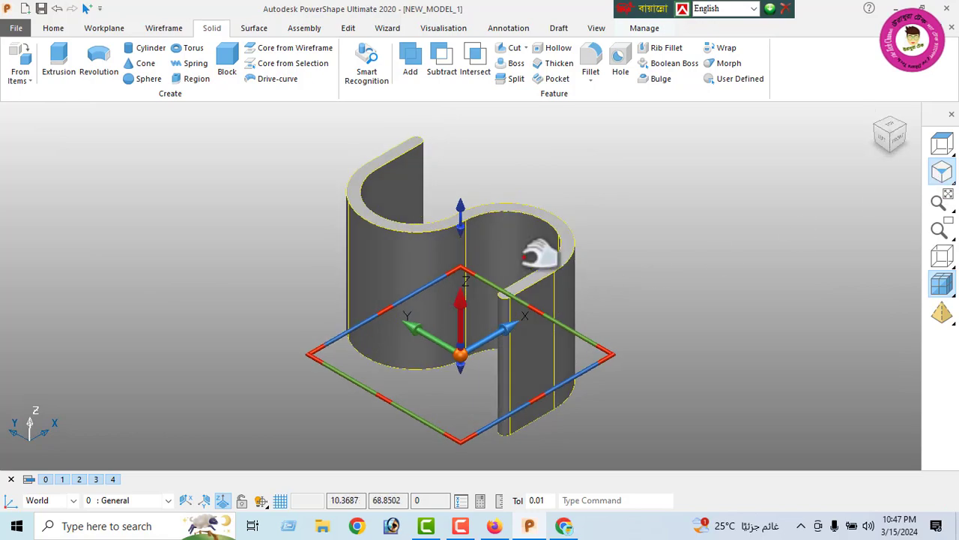
middle_click_drag(533, 254, 475, 218)
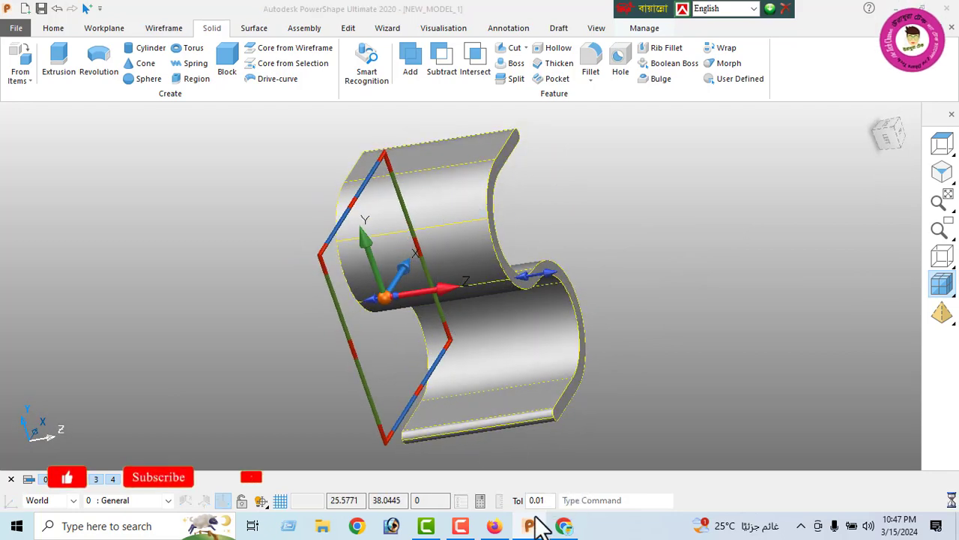
- Check the part's width in the PDF drawing and set the extrusion's Direction 1 length to 15 mm
left_click(495, 526)
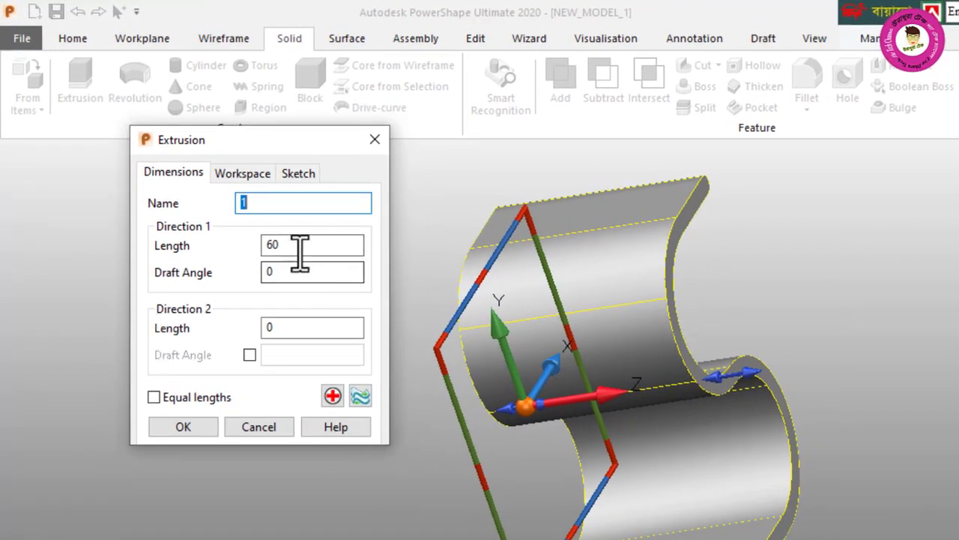
key("Tab")
type("15")
key("Return")
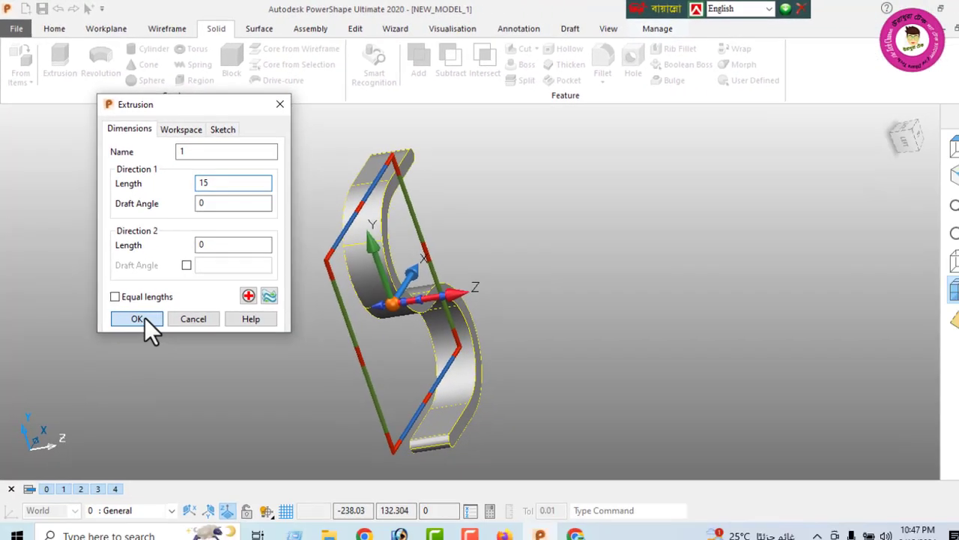
left_click(189, 430)
- Apply the mold_red material to the S-shaped solid, deselect it, and inspect the finished part from several angles
left_click(442, 28)
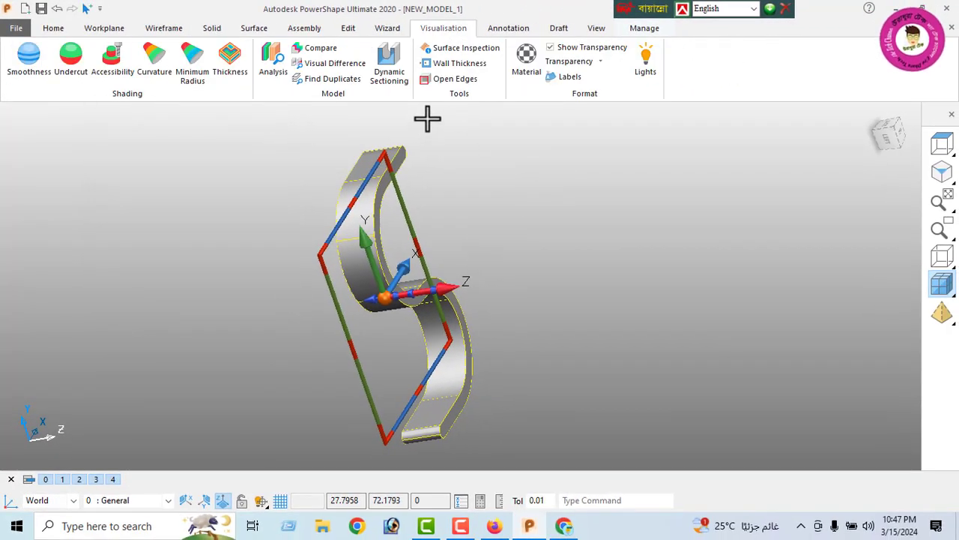
left_click(525, 60)
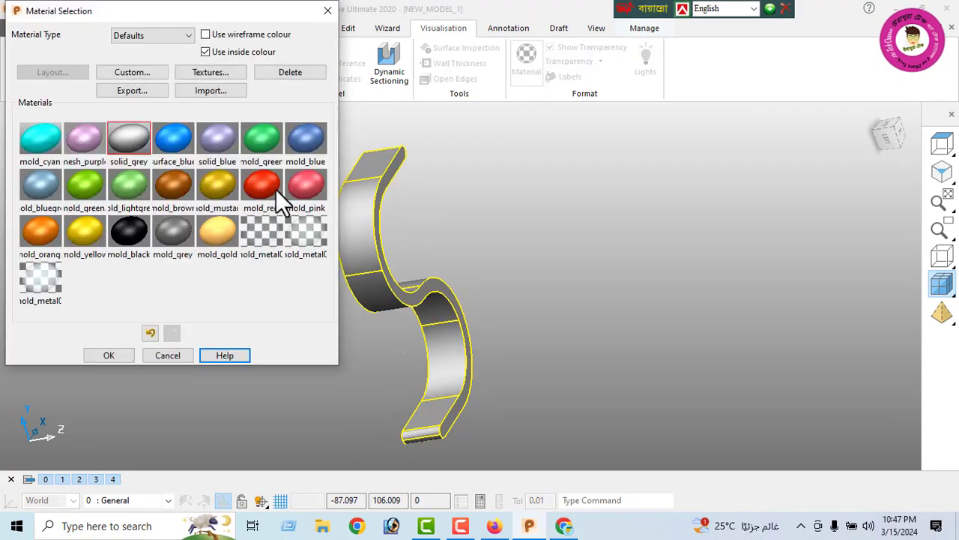
left_click(263, 187)
left_click(114, 355)
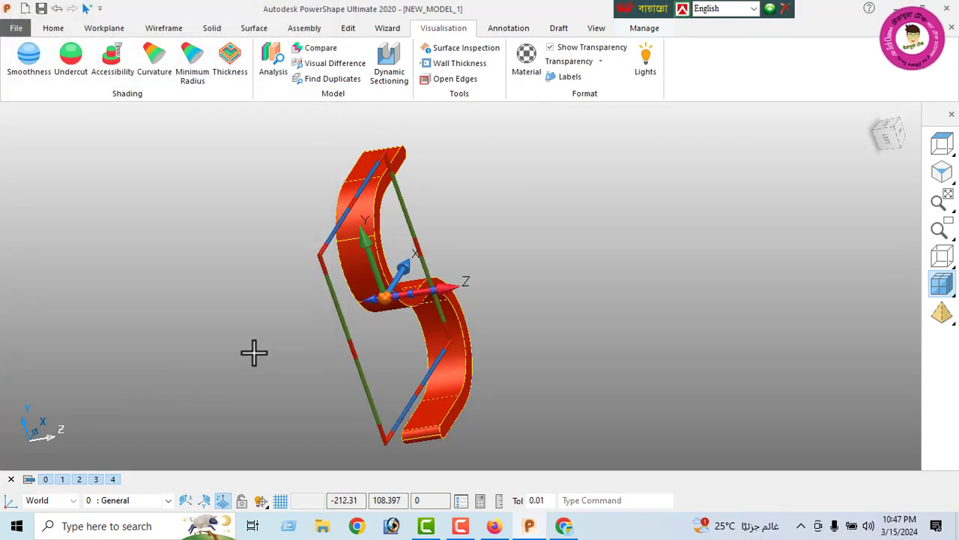
left_click(434, 317)
left_click(943, 150)
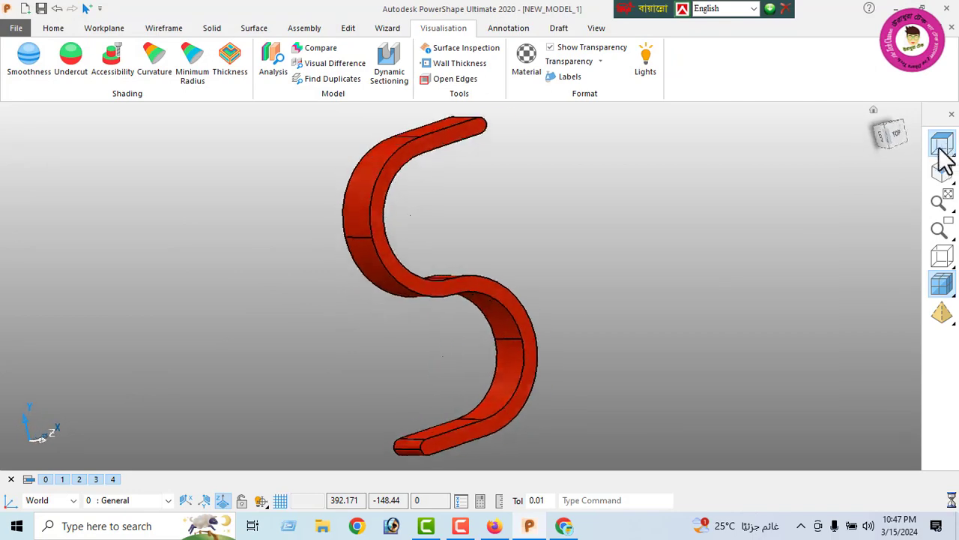
middle_click_drag(574, 272, 750, 330)
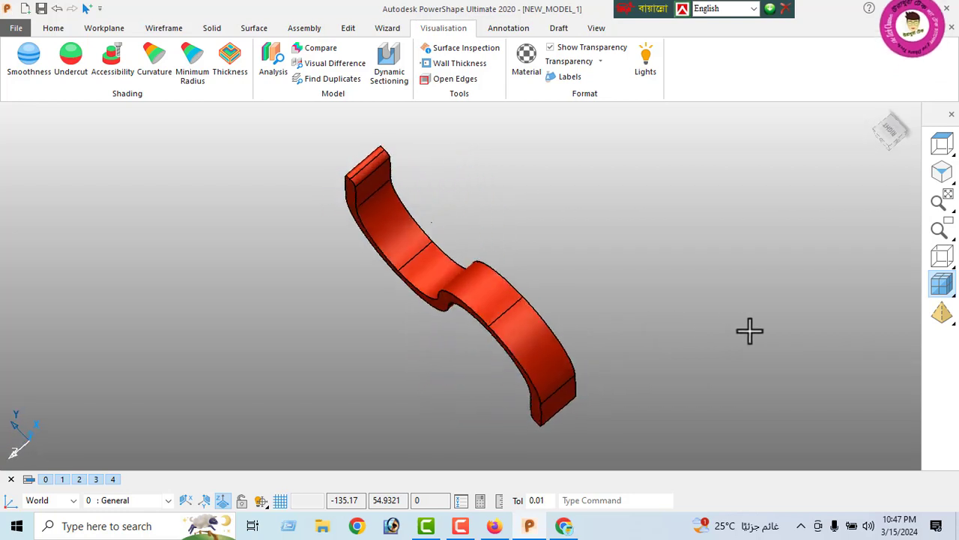